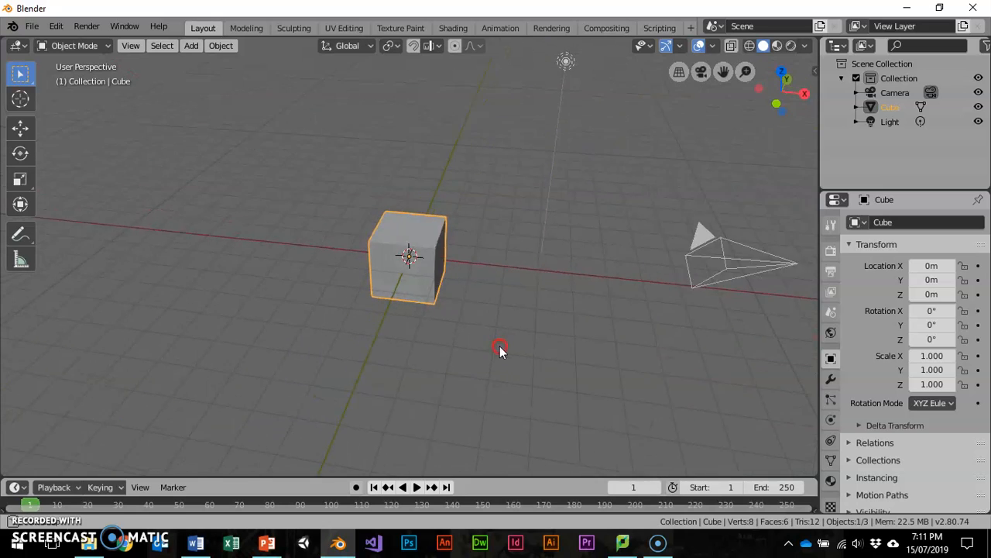
Delete the default cube and select the camera
key("x")
left_click(404, 253)
left_click(764, 237)
middle_click_drag(498, 259, 543, 313)
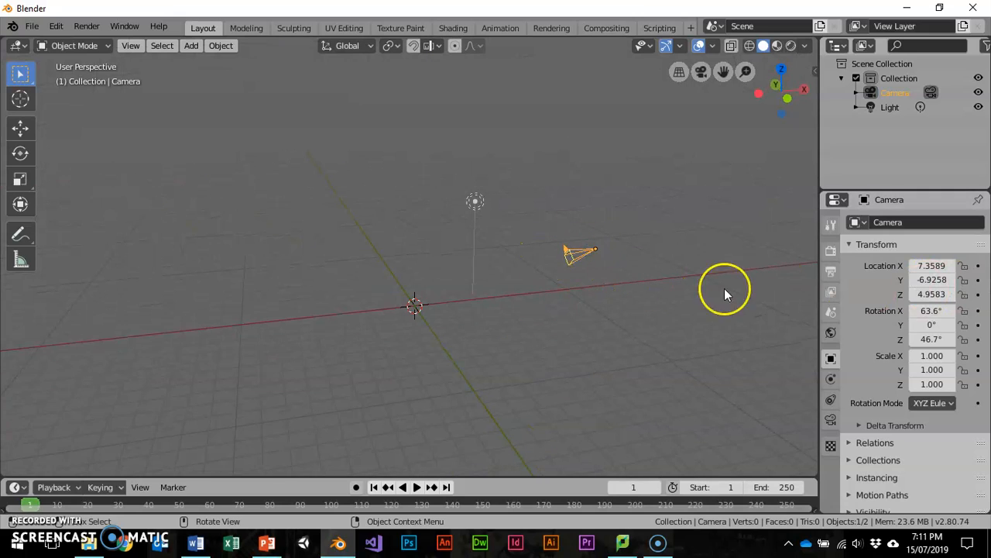
Set the camera's location to 0 on all axes and its rotation to 90° on X, 0° on Y and 0° on Z
type("0")
key("Tab")
type("0\t0\t0\t0\t0")
key("Return")
middle_click_drag(504, 449, 421, 325)
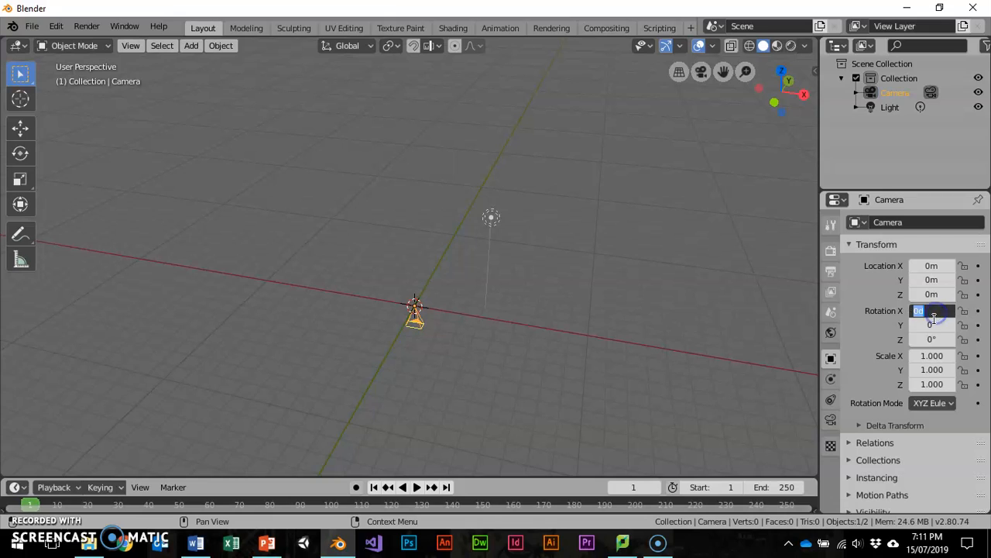
type("90")
key("Return")
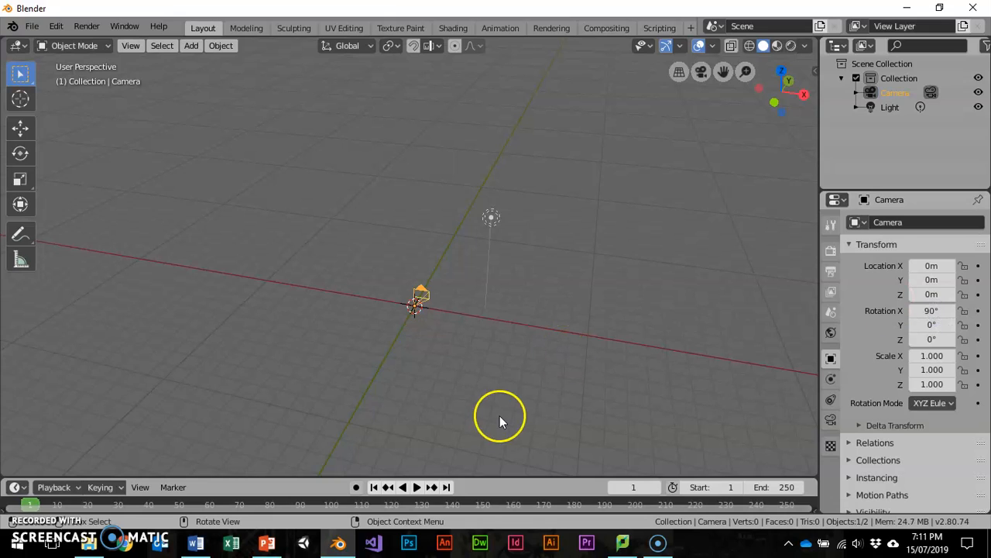
Move the camera back along the Y axis and set its Y location to -10 m
left_click_drag(892, 285, 457, 341)
left_click(929, 275)
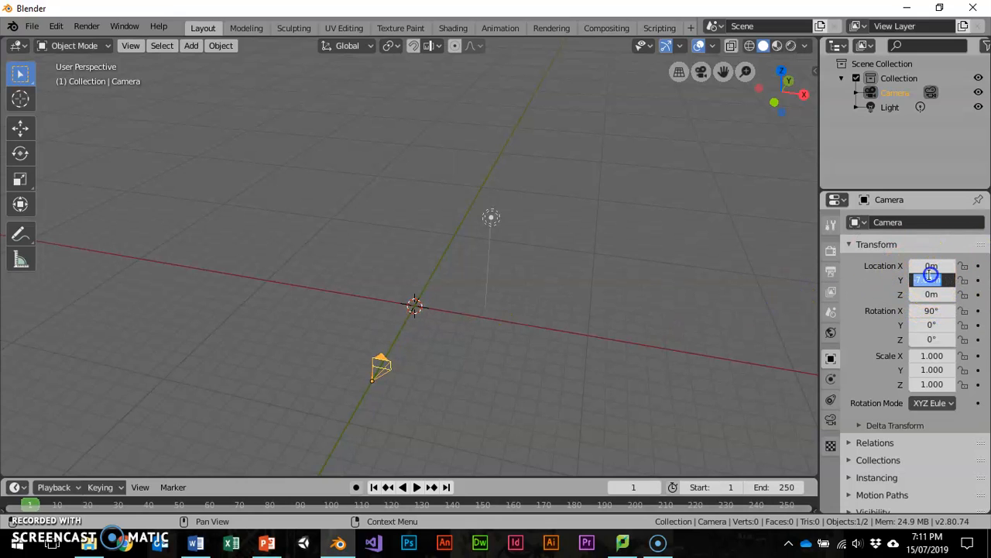
key("Return")
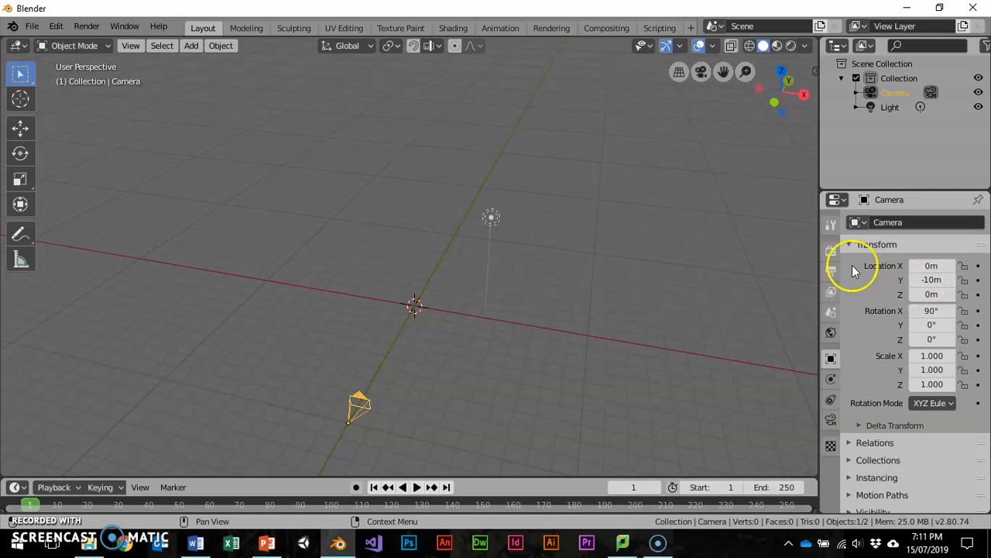
Show the scene through the camera's viewpoint
left_click(130, 45)
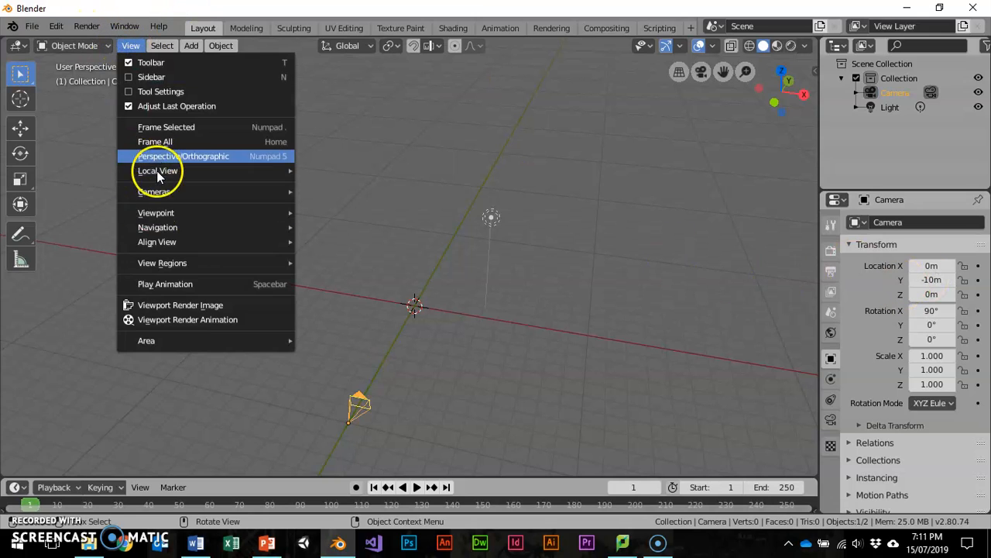
mouse_move(271, 217)
left_click(380, 217)
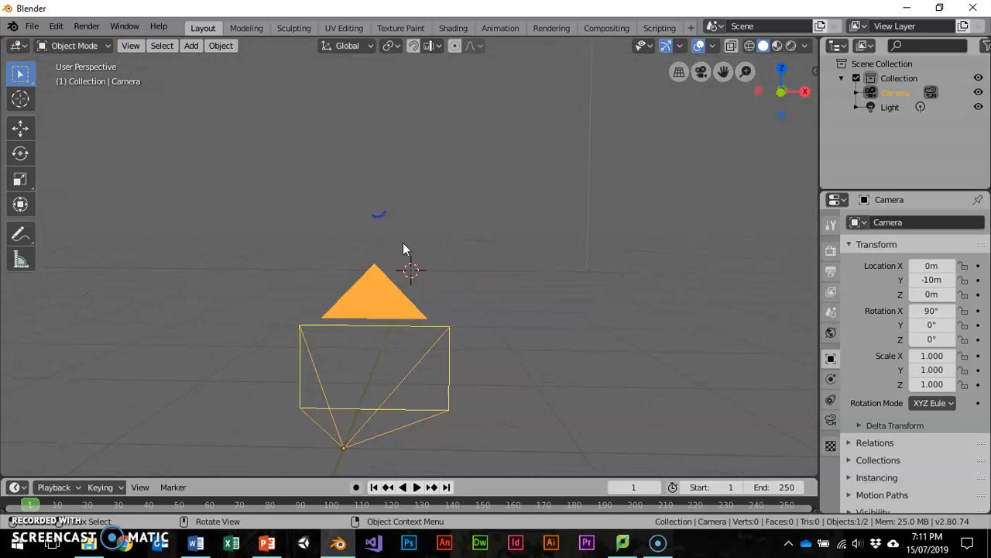
scroll(427, 292, "down", 2)
mouse_move(433, 294)
middle_mouse_down()
mouse_move(425, 281)
mouse_move(416, 307)
mouse_move(434, 303)
middle_mouse_up()
mouse_move(552, 224)
middle_mouse_down()
mouse_move(416, 299)
mouse_move(542, 223)
middle_mouse_up()
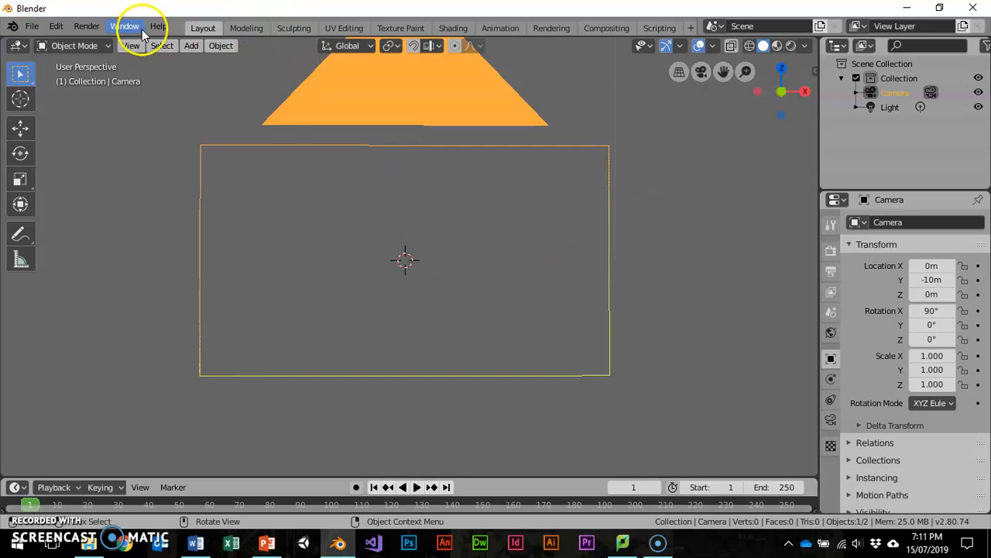
left_click(130, 45)
mouse_move(156, 213)
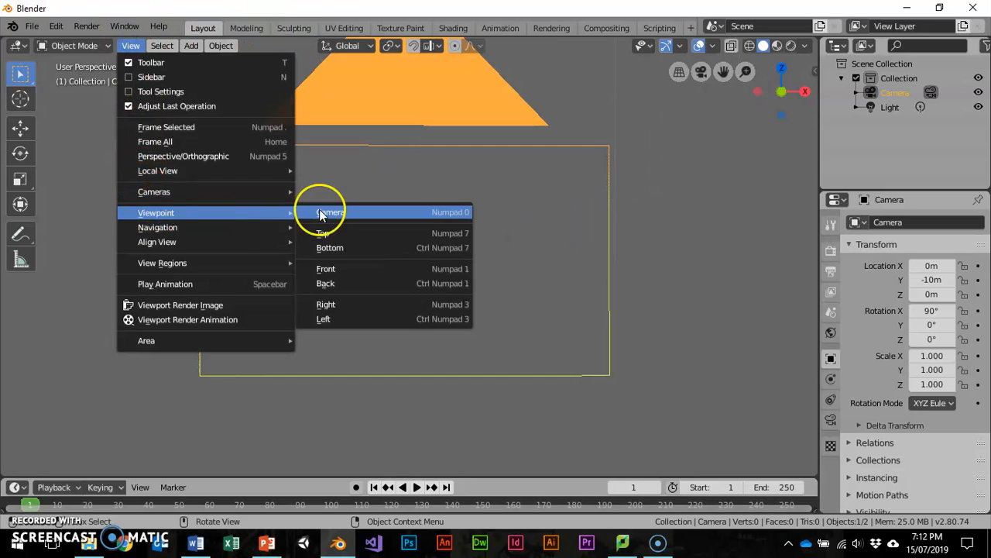
left_click(321, 211)
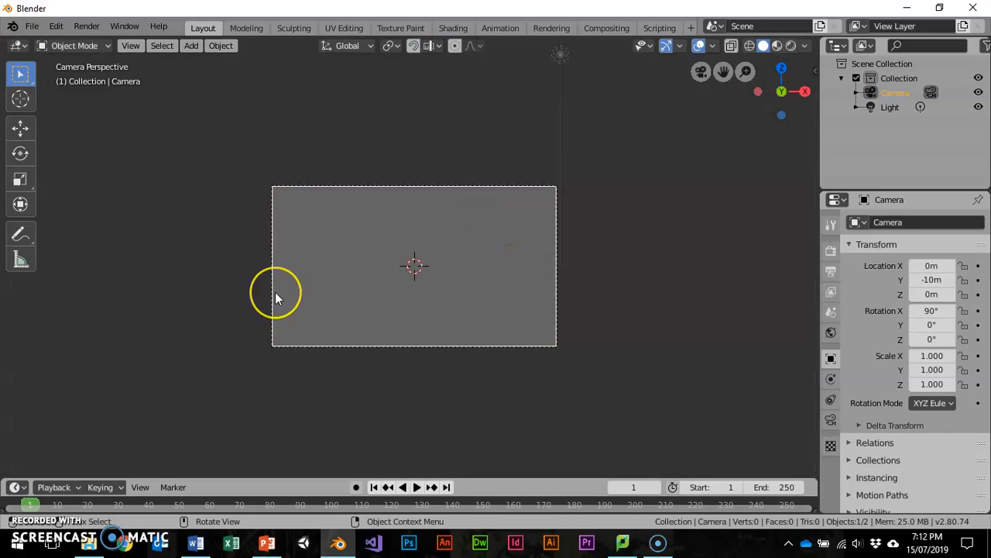
left_click(99, 548)
left_click(922, 189)
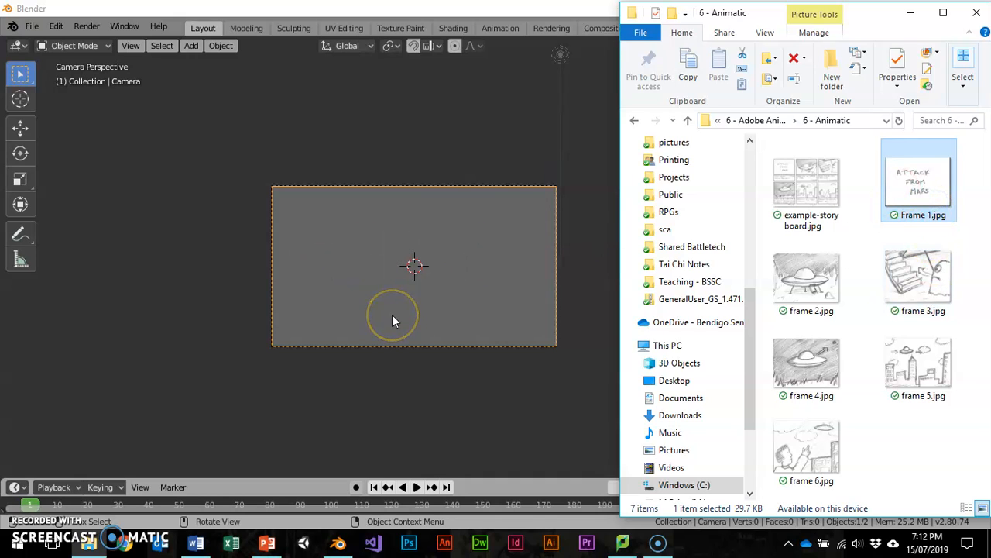
middle_click(414, 159)
scroll(507, 220, "down", 3)
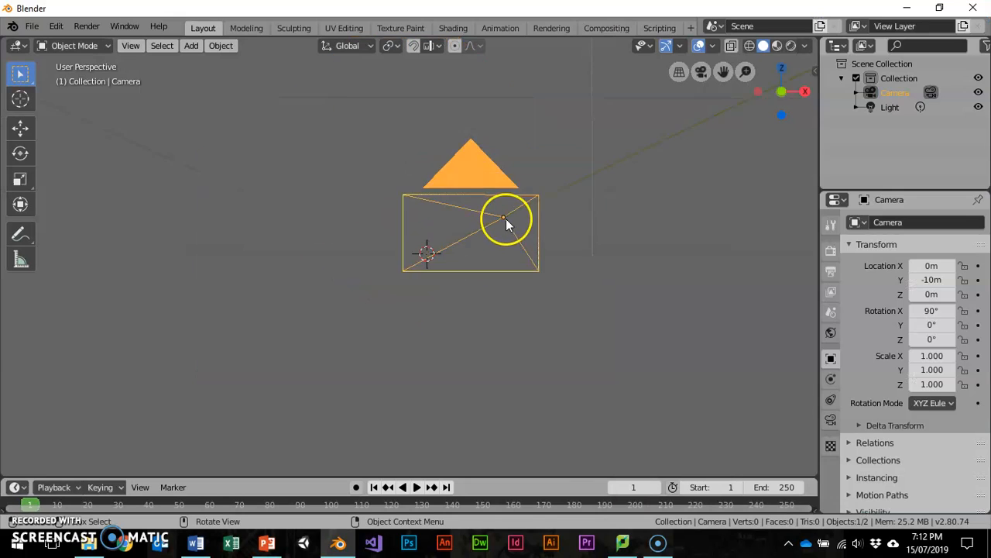
mouse_move(506, 234)
middle_mouse_down()
mouse_move(527, 235)
mouse_move(522, 244)
middle_mouse_up()
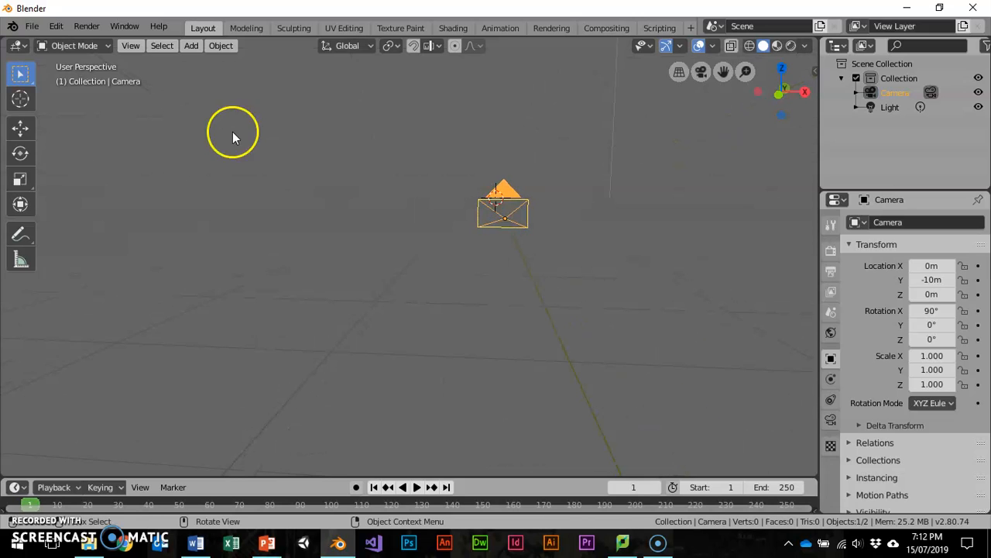
Switch the viewport to the front orthographic viewpoint
left_click(130, 46)
mouse_move(178, 212)
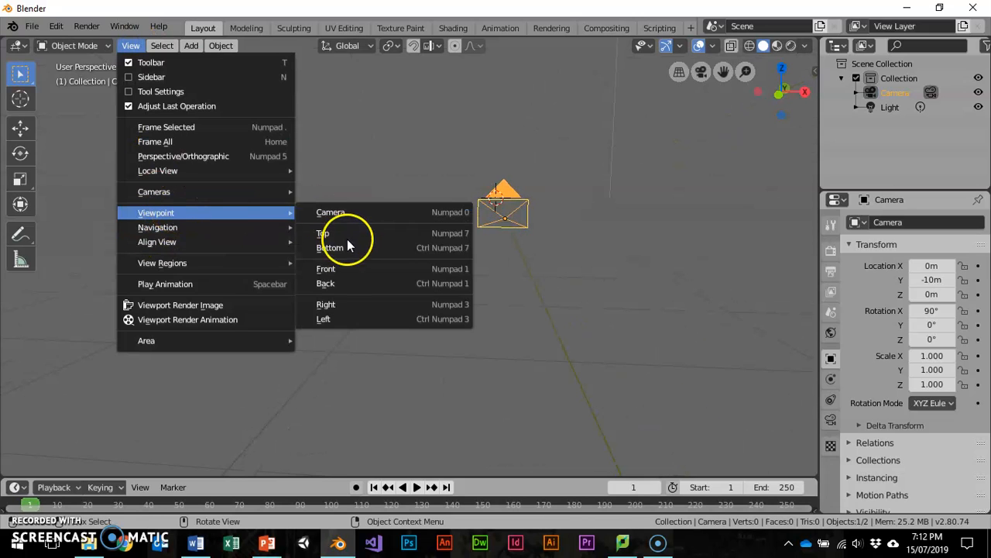
left_click(346, 271)
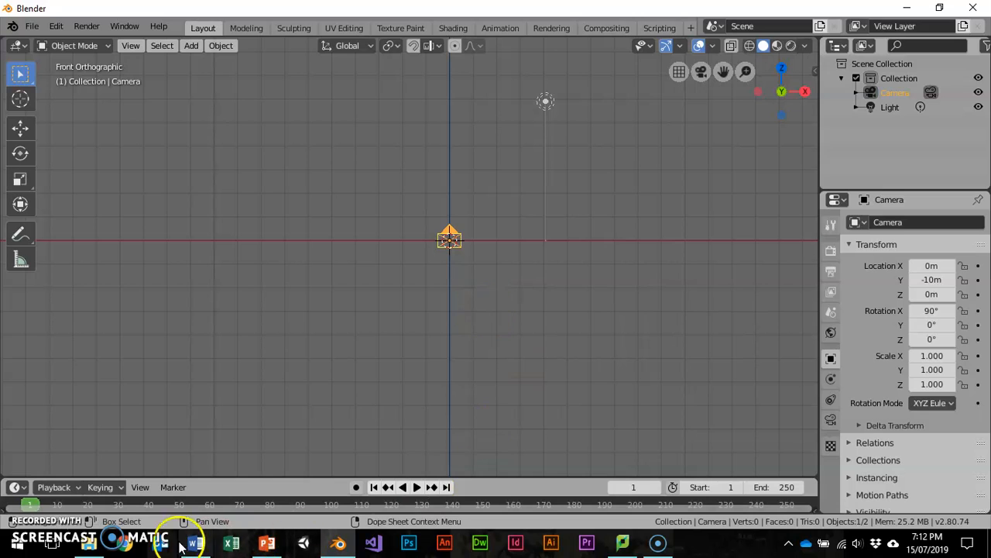
Bring Frame 1.jpg from the 6 - Animatic folder into the front view as an image at about X -2.2 m, Z 0 m
left_click(88, 542)
left_click(909, 192)
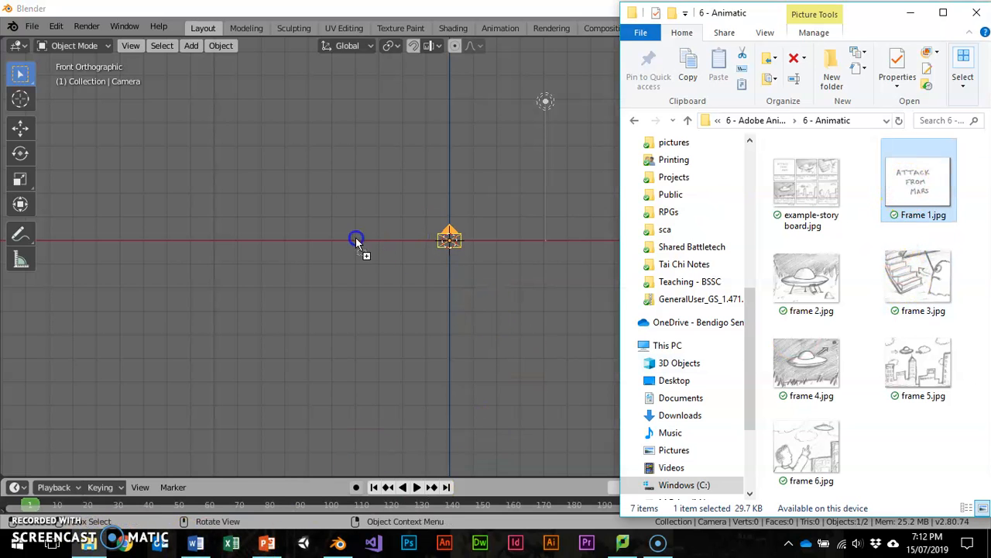
left_click_drag(399, 241, 447, 241)
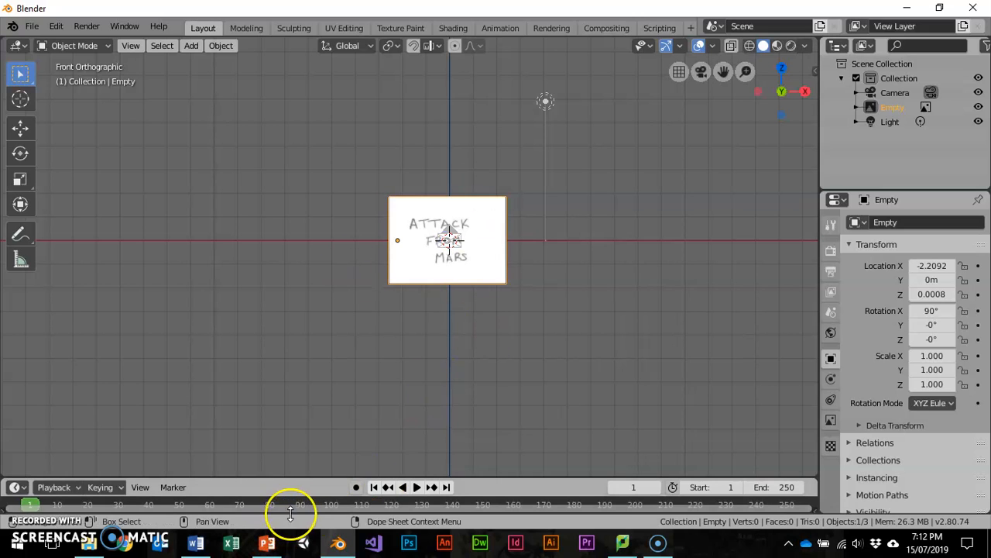
Make the timeline area taller, inspect the image's placement in front of the camera, and return to the front viewpoint
left_click_drag(532, 473, 532, 449)
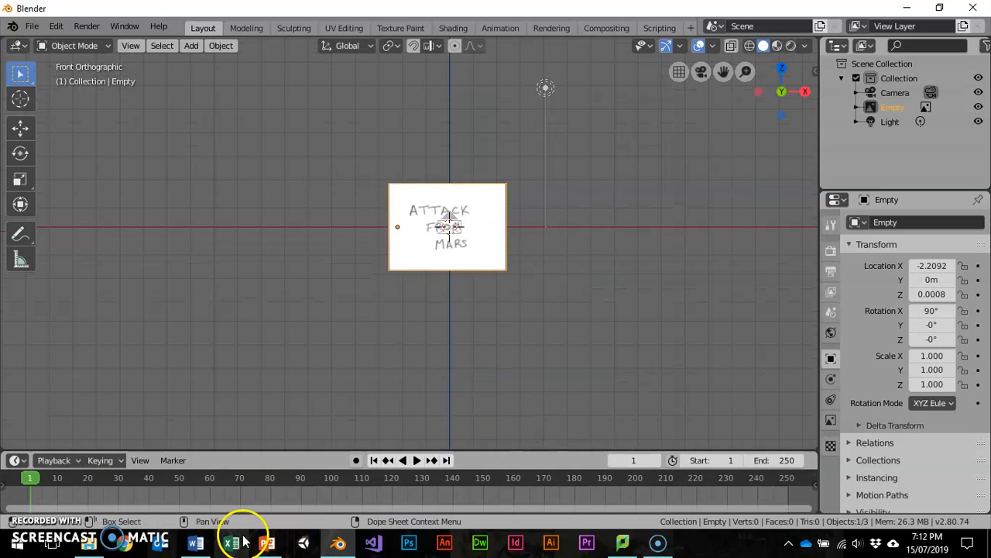
mouse_move(525, 349)
middle_mouse_down()
mouse_move(413, 367)
mouse_move(524, 359)
middle_mouse_up()
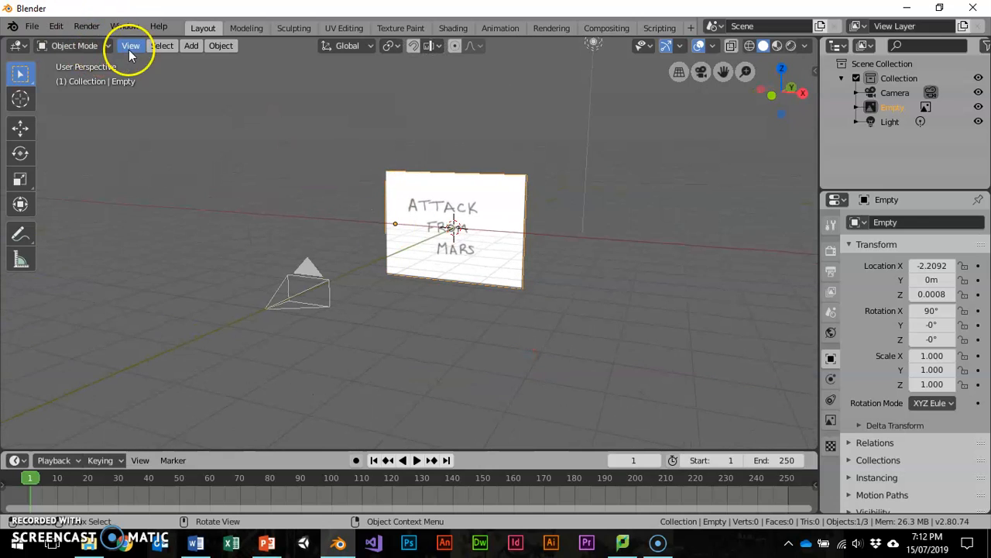
left_click(130, 45)
mouse_move(181, 215)
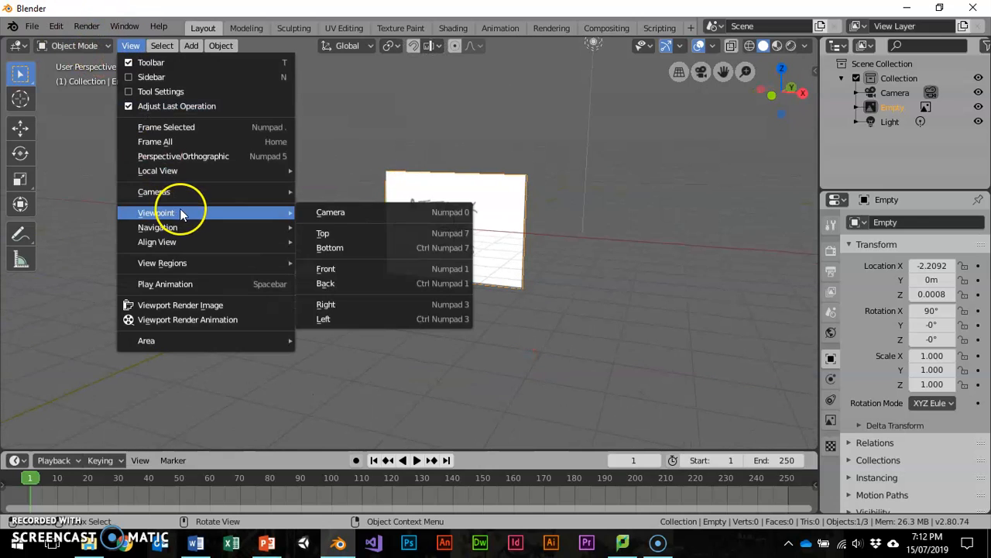
left_click(329, 269)
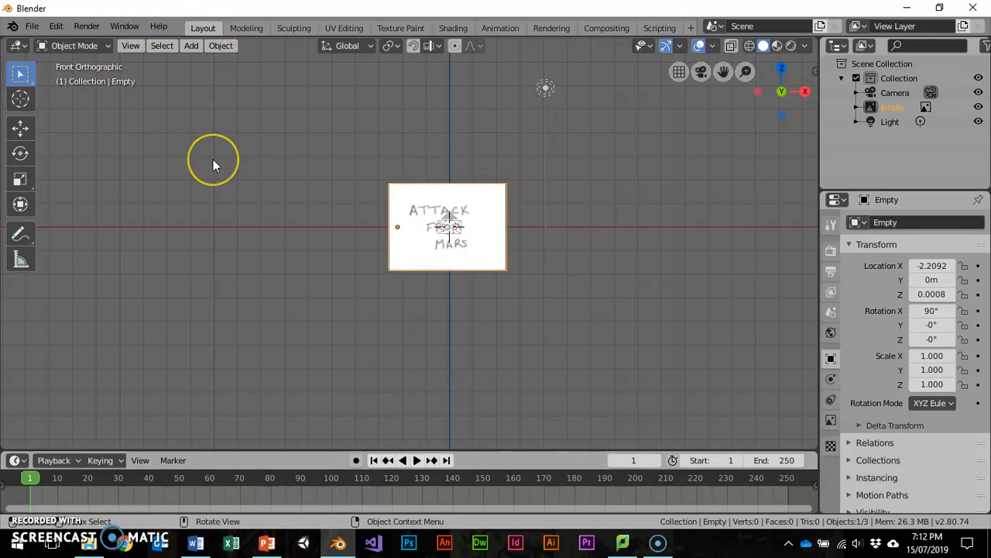
Split the viewport into quad view and set its user view pane to the camera viewpoint
key("ctrl+alt+q")
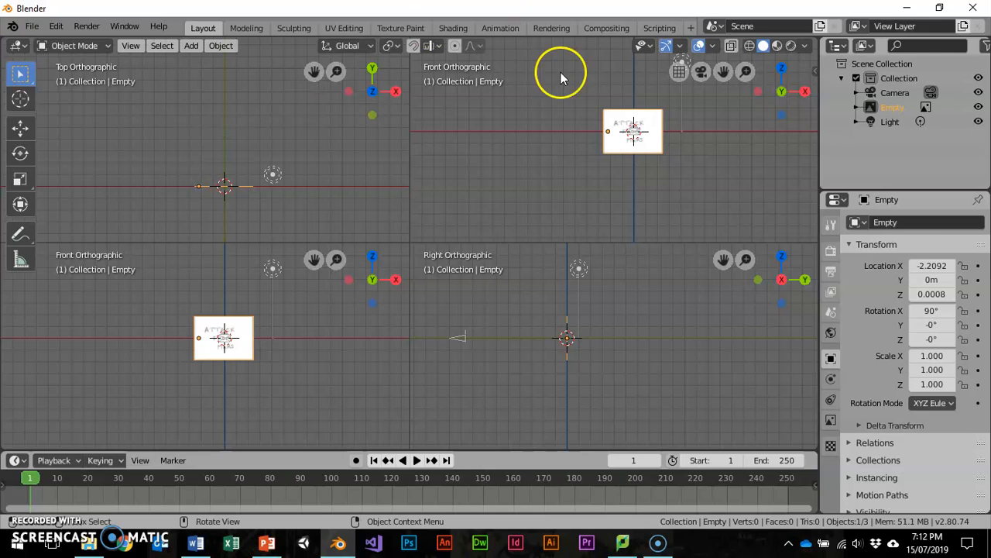
right_click(523, 145)
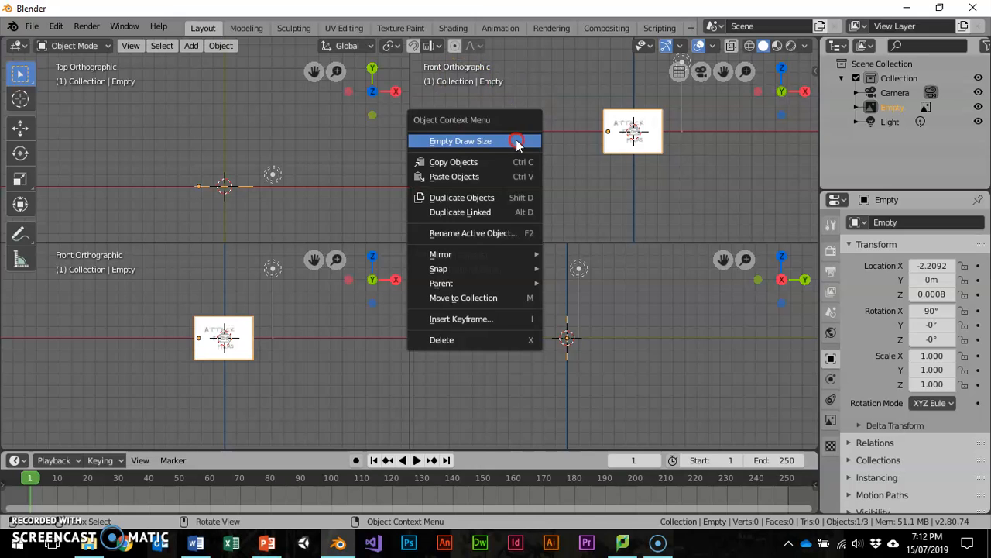
left_click(131, 47)
mouse_move(166, 227)
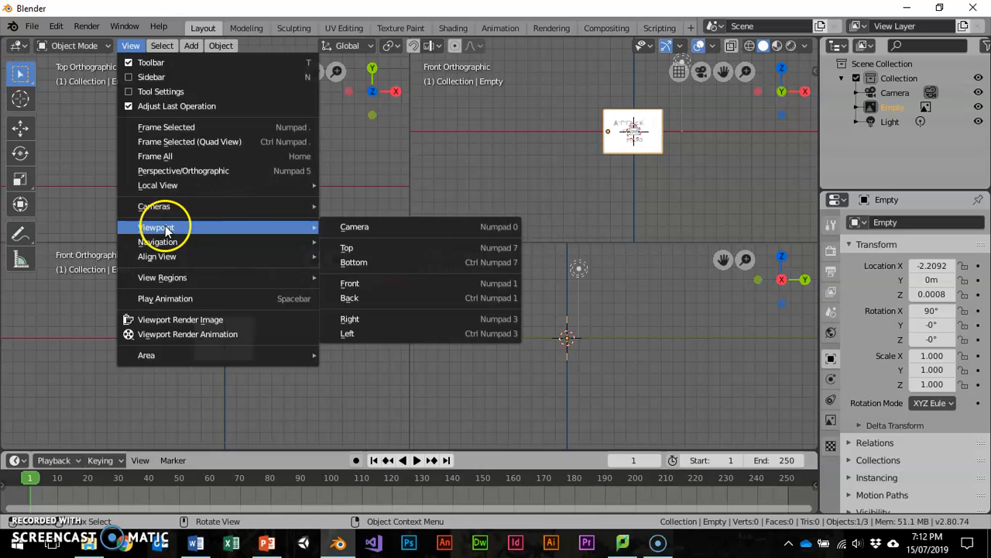
left_click(348, 228)
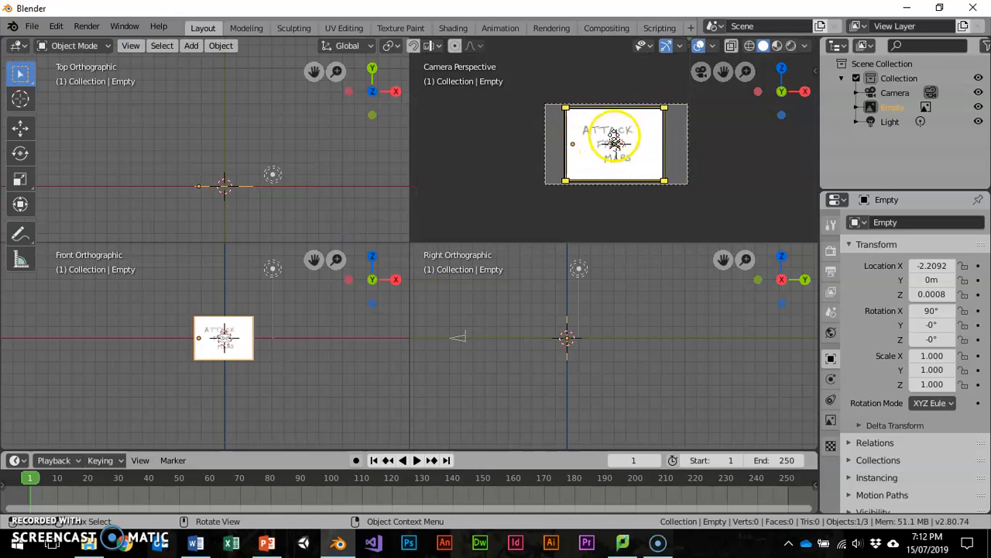
Enlarge the Attack From Mars image from its corners in the camera view until it covers the whole camera frame
left_click_drag(666, 106, 685, 92)
left_click_drag(566, 181, 542, 196)
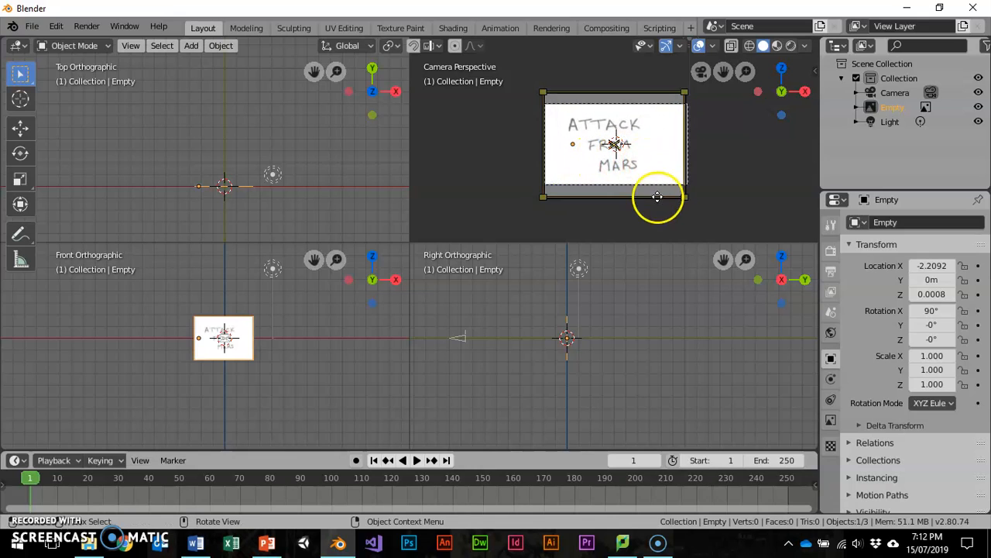
left_click_drag(686, 198, 701, 201)
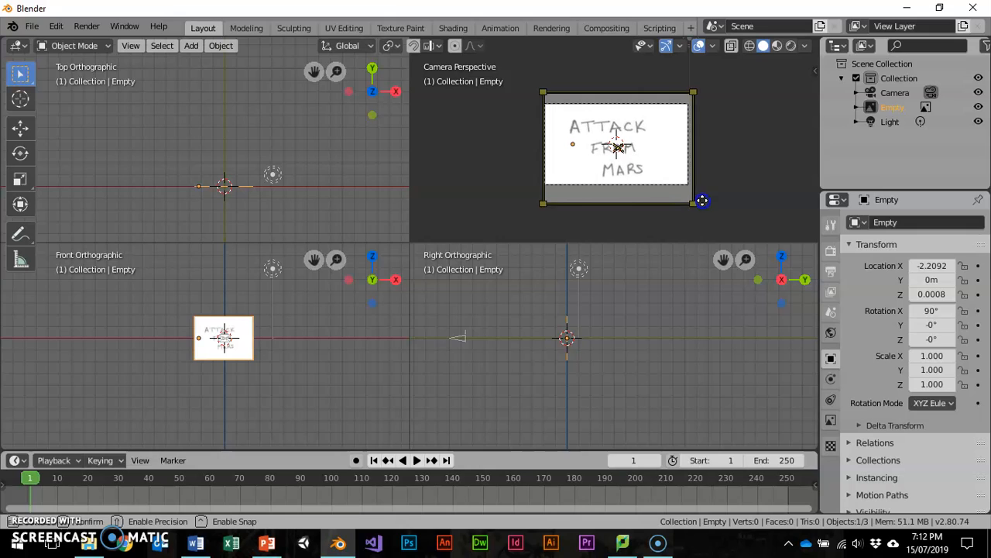
left_click_drag(537, 205, 592, 153)
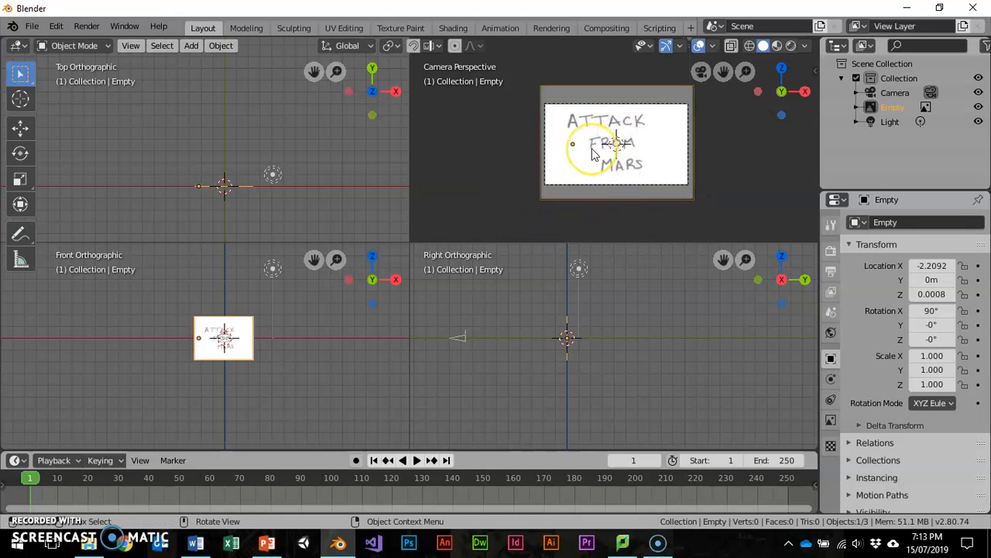
Insert location keyframes for the Attack From Mars image at frames 1 and 25
key("i")
left_click(593, 149)
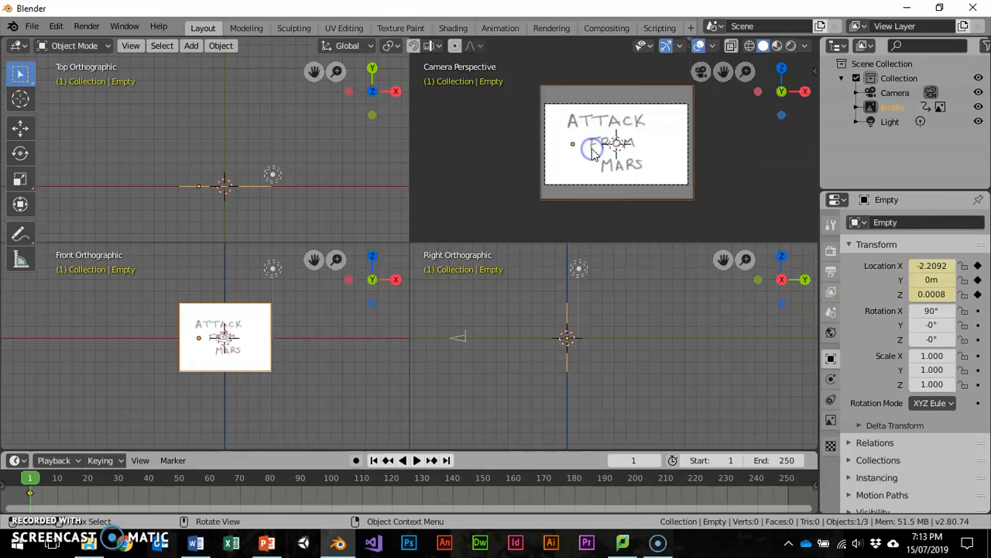
left_click_drag(105, 485, 109, 482)
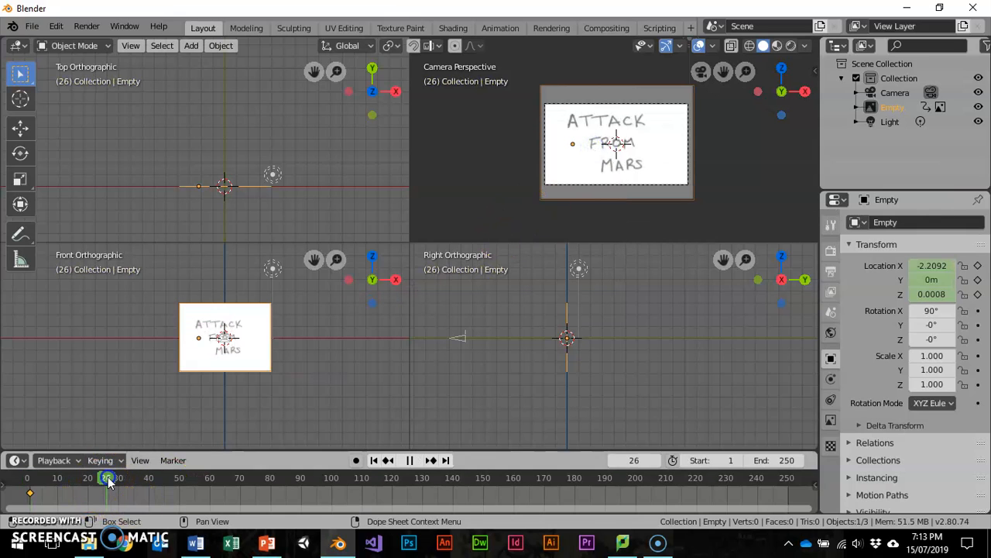
left_click(596, 179)
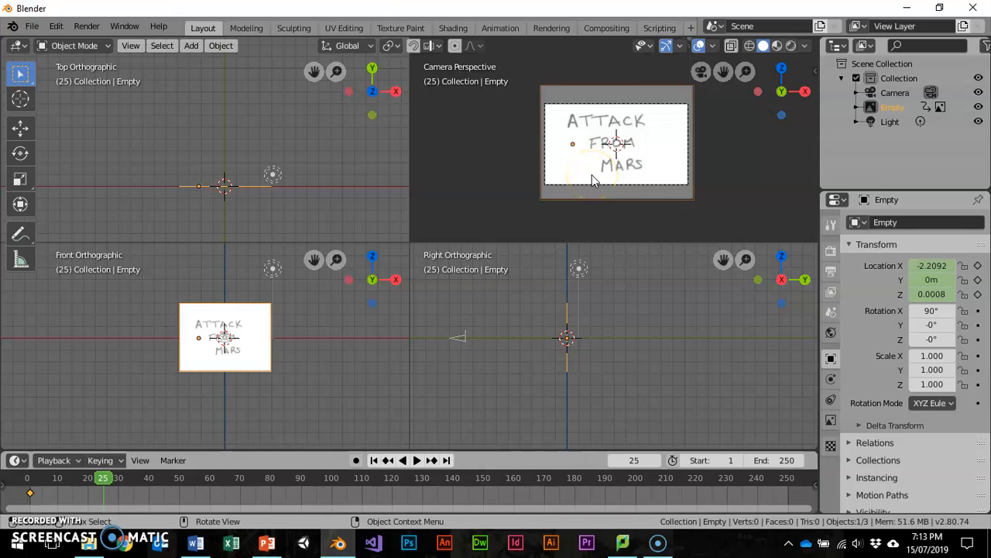
key("i")
left_click(622, 161)
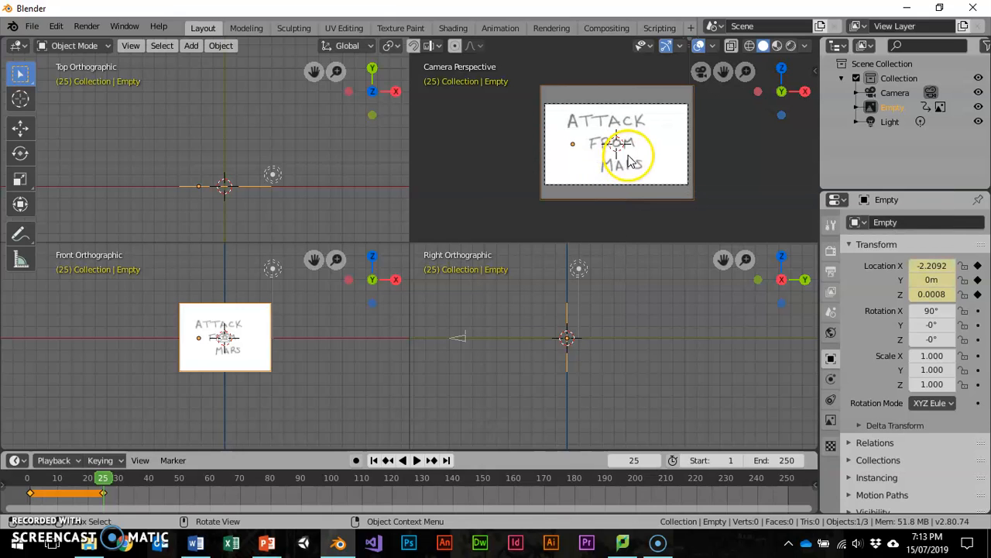
At frame 26, move the Attack From Mars image below the camera frame and insert a location keyframe
left_click_drag(105, 477, 106, 479)
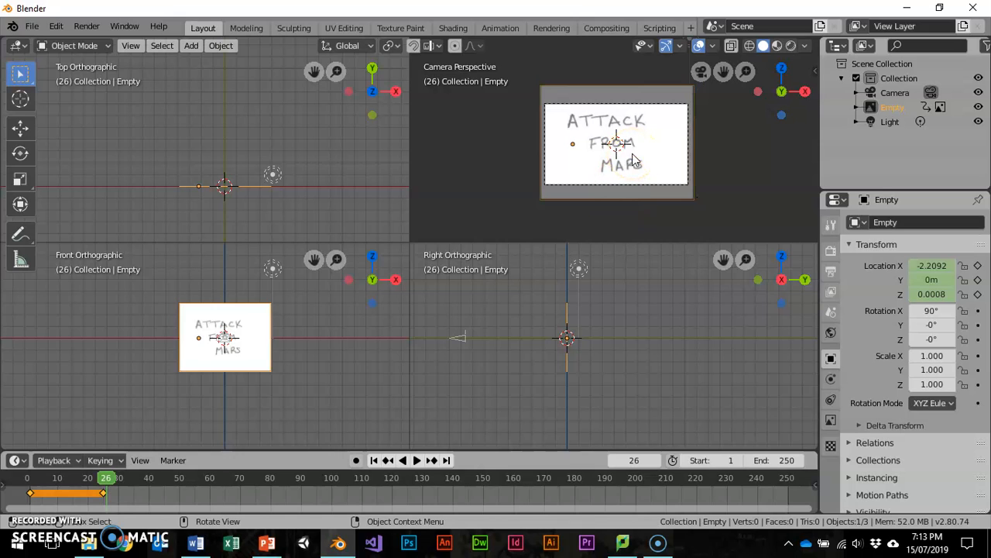
key("g")
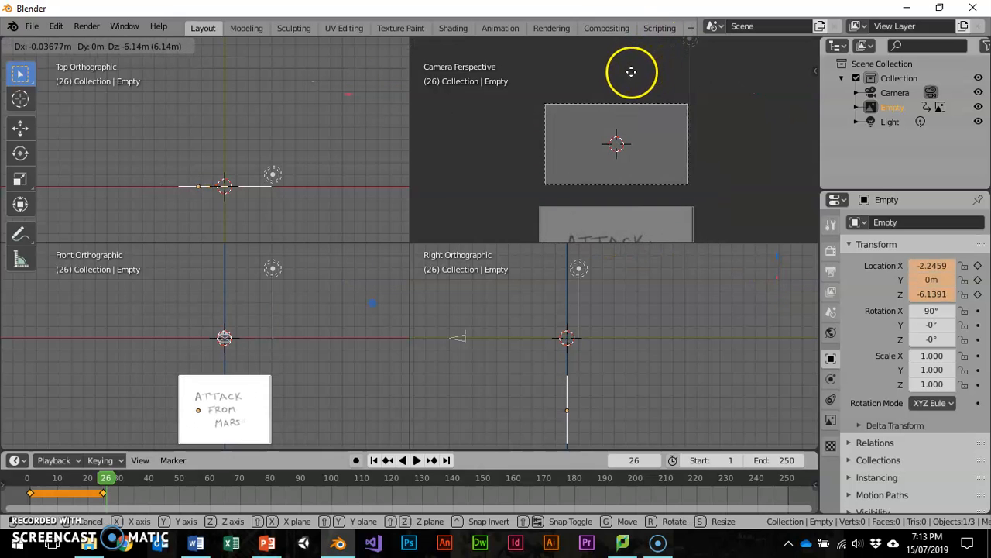
left_click(631, 72)
key("g")
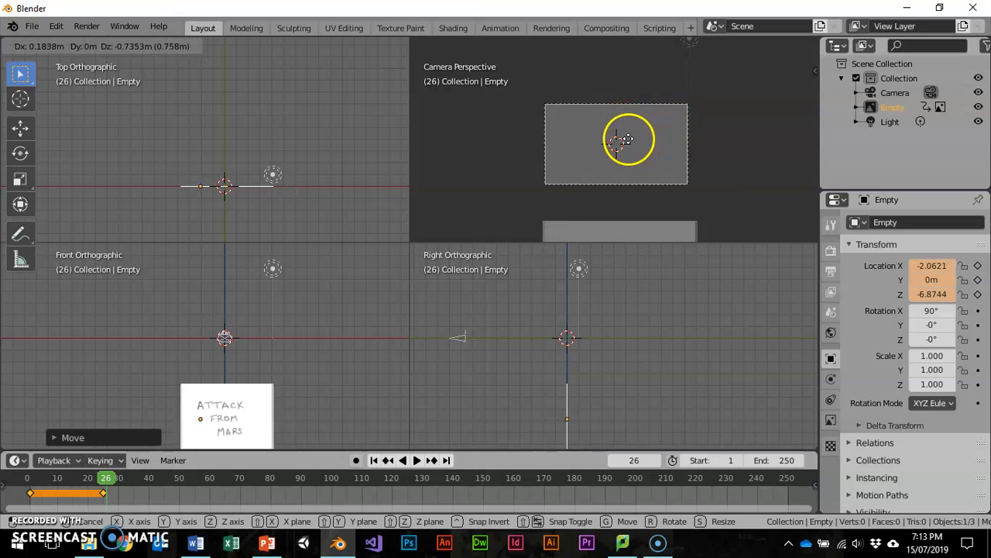
left_click(630, 139)
key("i")
left_click(642, 137)
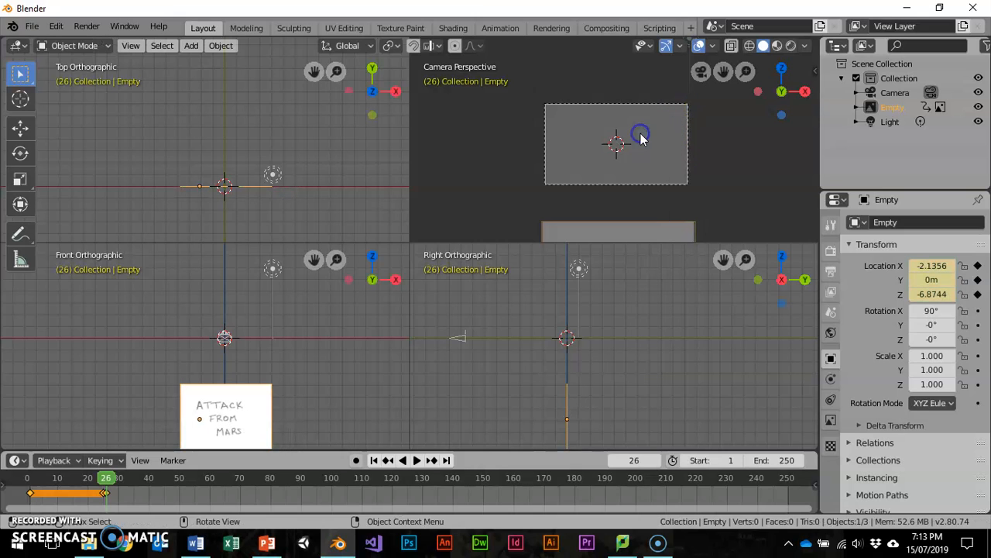
Start the Shortcut VUr input display and collapse the viewport sidebar
left_click(814, 70)
left_click(809, 166)
left_click(701, 85)
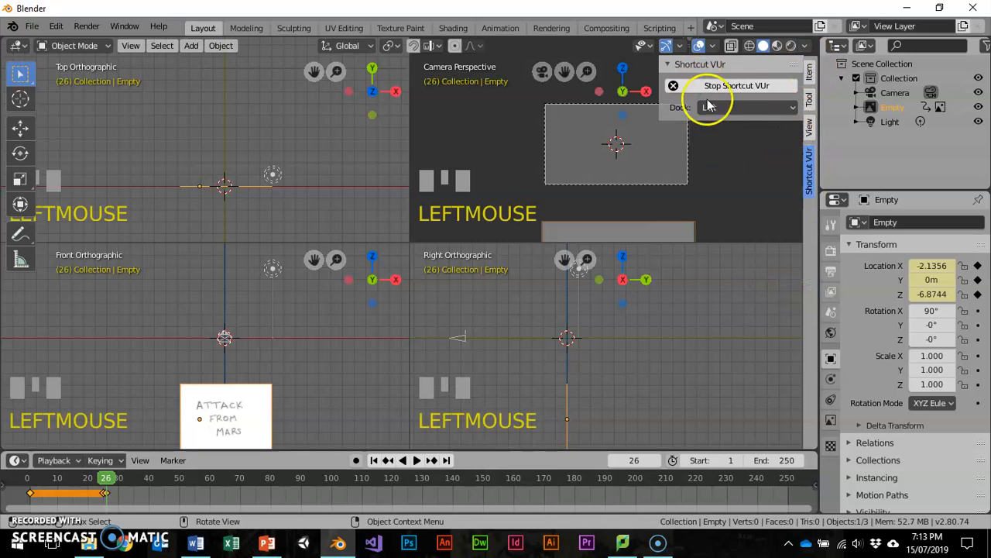
left_click_drag(661, 95, 915, 94)
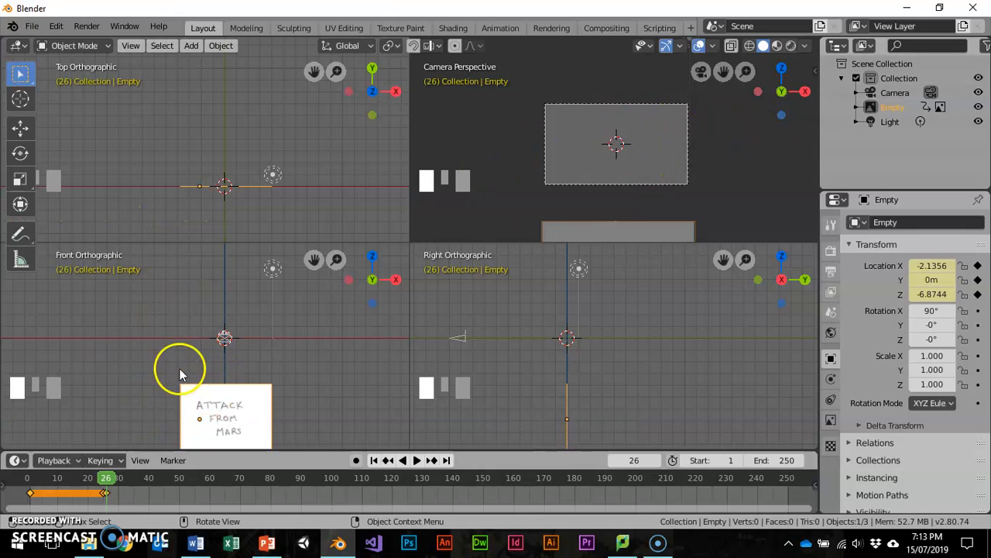
Bring frame 2.jpg from the 6 - Animatic folder into the front view near the origin
left_click(89, 542)
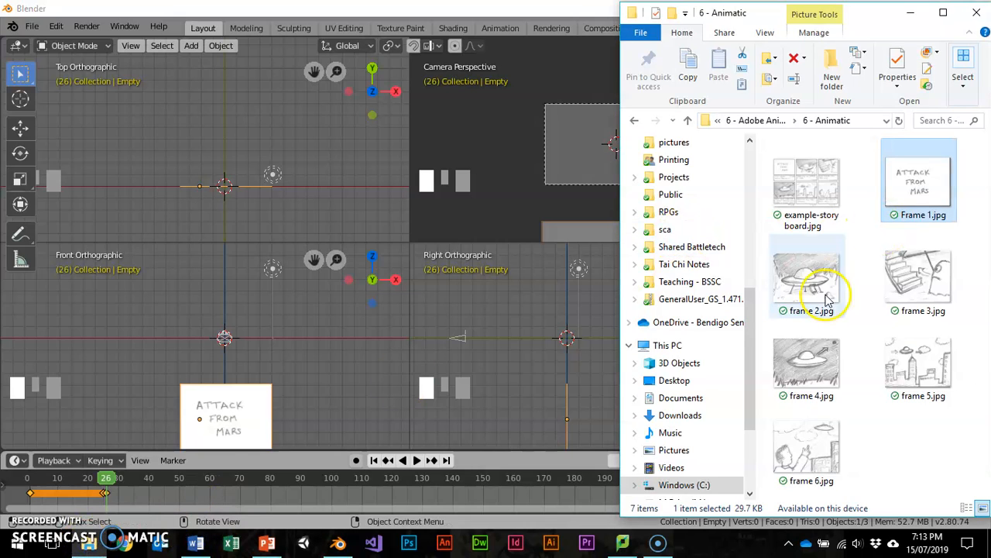
left_click_drag(822, 287, 233, 374)
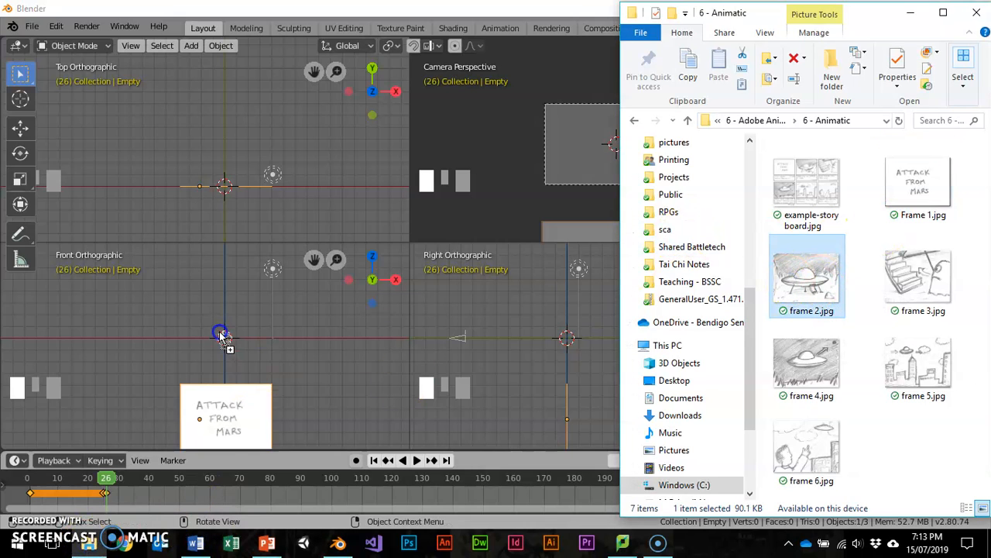
left_click(815, 292)
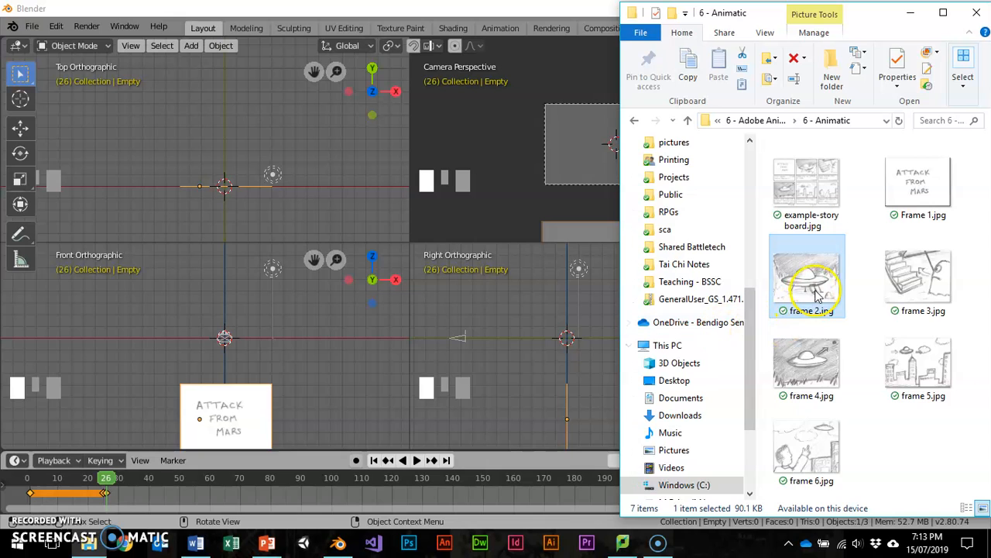
left_click_drag(209, 329, 220, 335)
left_click(215, 329)
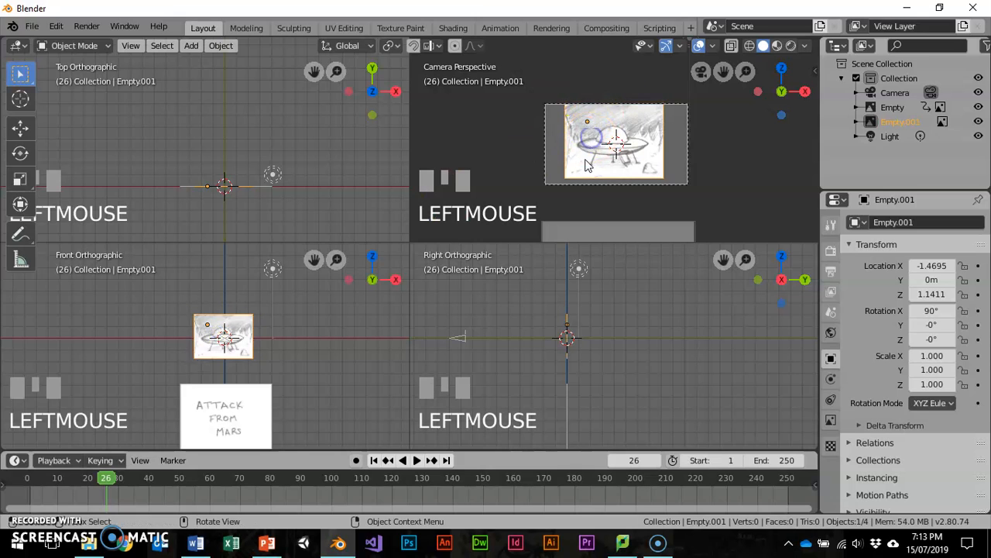
Enlarge the flying saucer image to about 5.3 m, centre it in the camera frame, and keyframe its location at frame 26
left_click_drag(567, 178, 533, 193)
left_click_drag(664, 104, 644, 118)
left_click_drag(593, 136, 587, 133)
key("g")
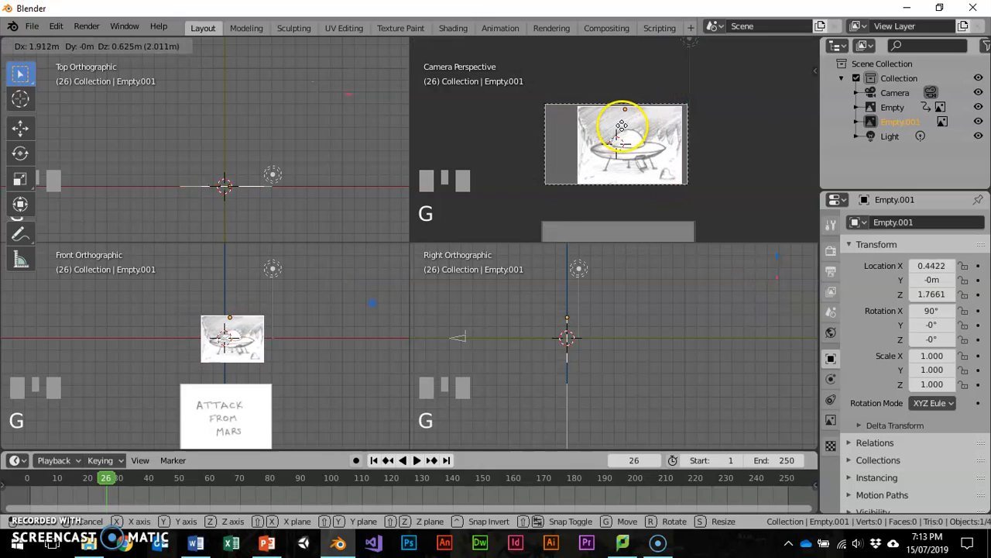
left_click(620, 132)
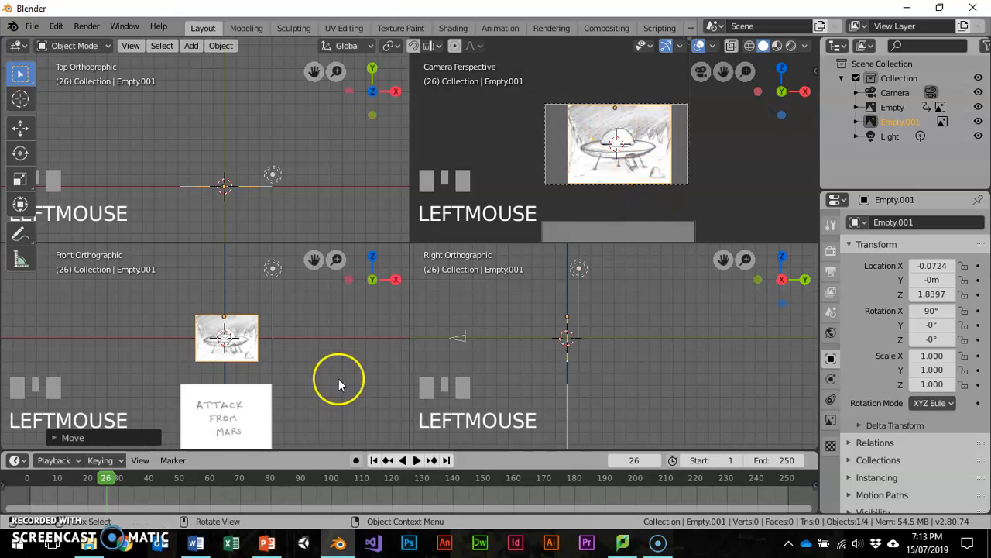
key("i")
left_click(606, 149)
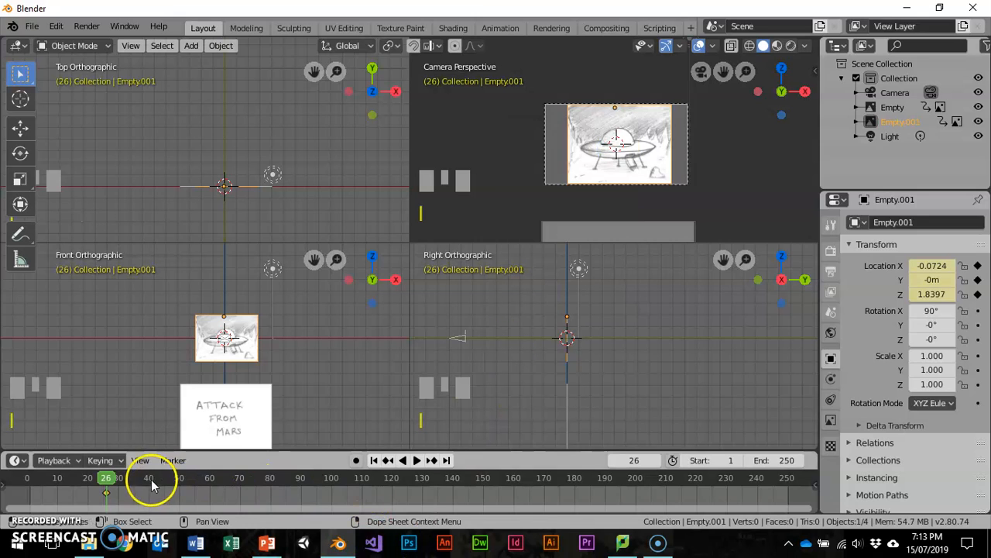
At frame 25, move the flying saucer image below the camera frame and insert a location keyframe
left_click_drag(107, 478, 104, 478)
left_click(624, 177)
left_click(635, 150)
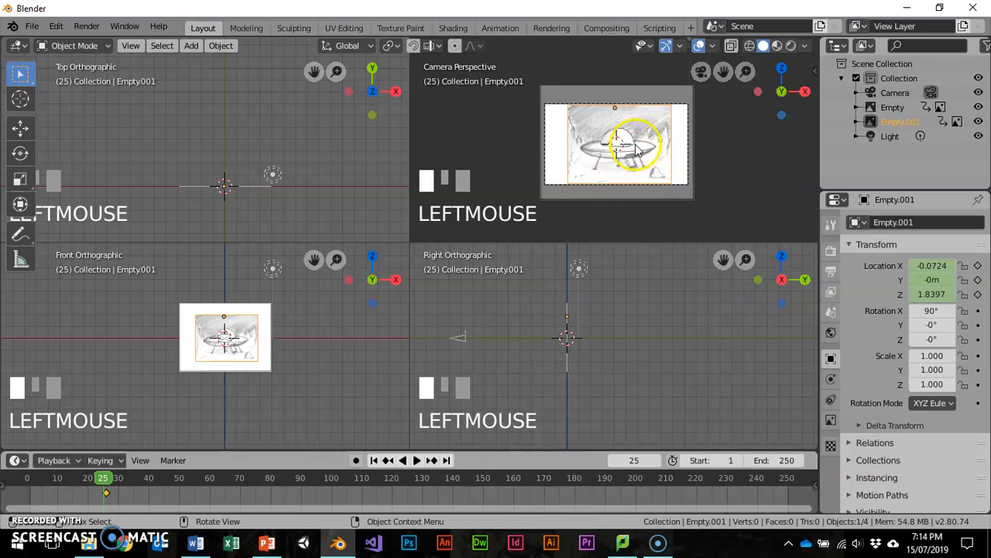
key("g")
left_click(637, 48)
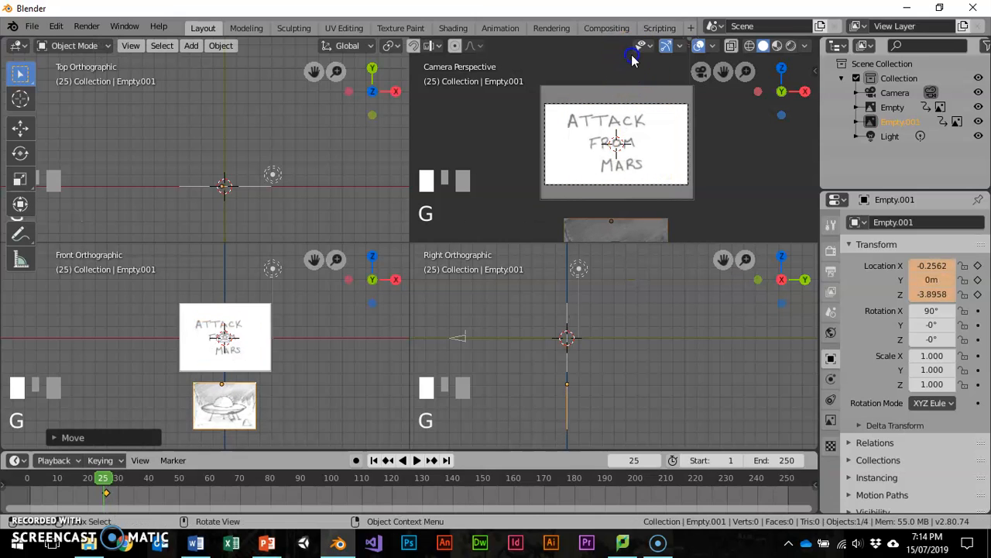
key("i")
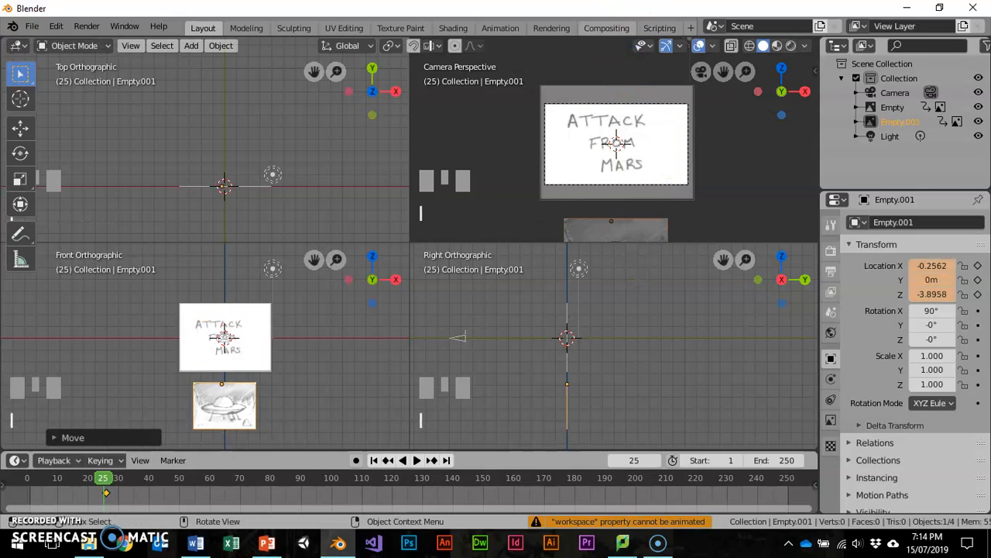
key("i")
left_click(615, 124)
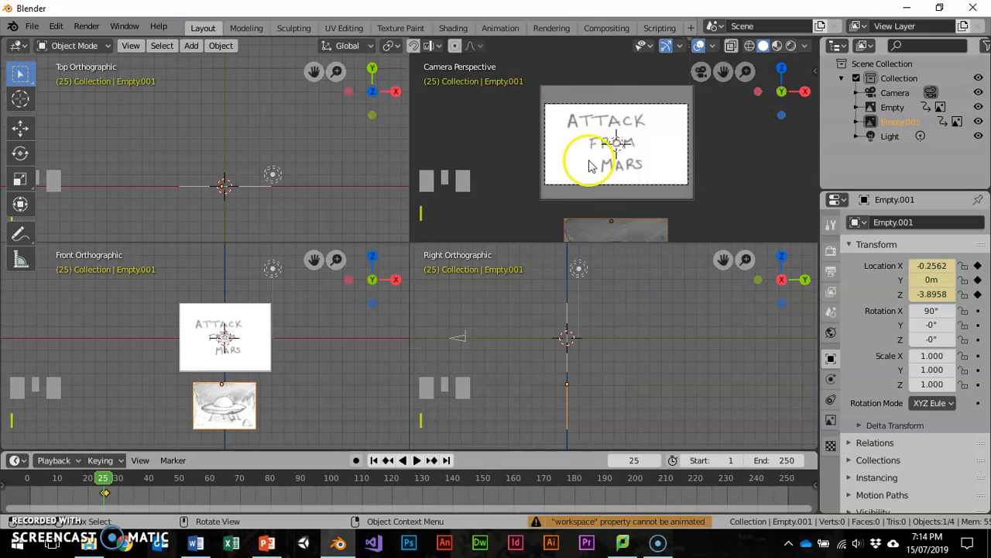
Insert a location keyframe for the flying saucer image at frame 50, keeping it centred in the camera frame
left_click_drag(108, 480, 109, 481)
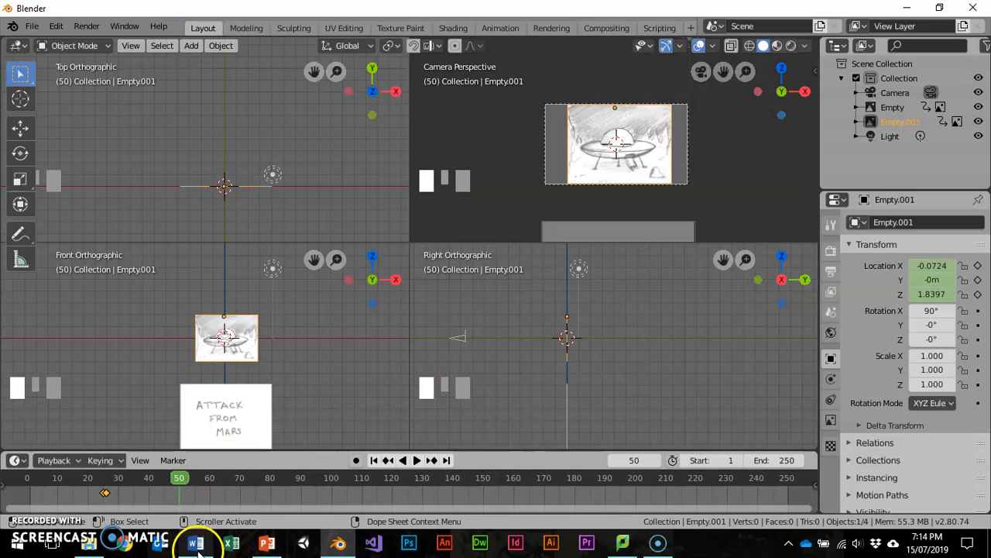
left_click(93, 544)
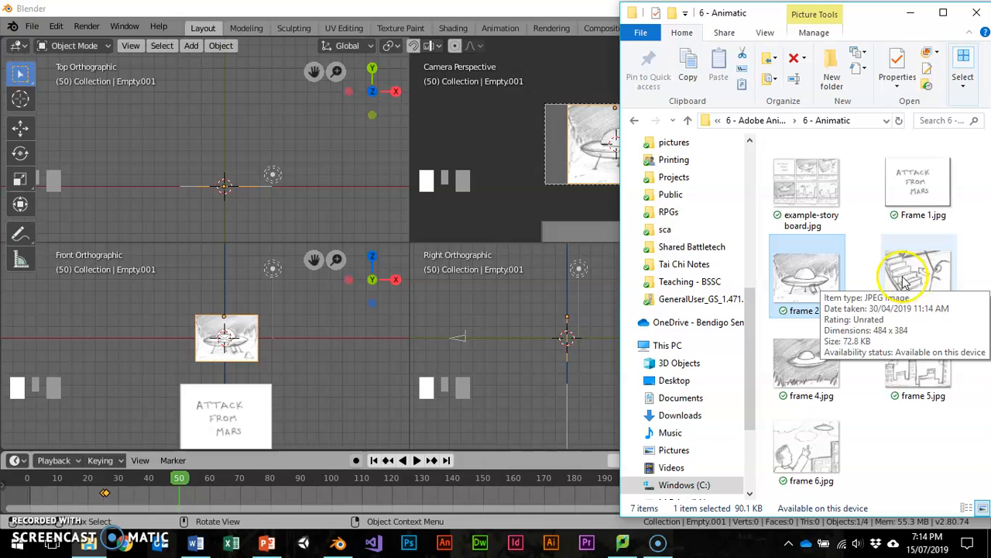
left_click(527, 159)
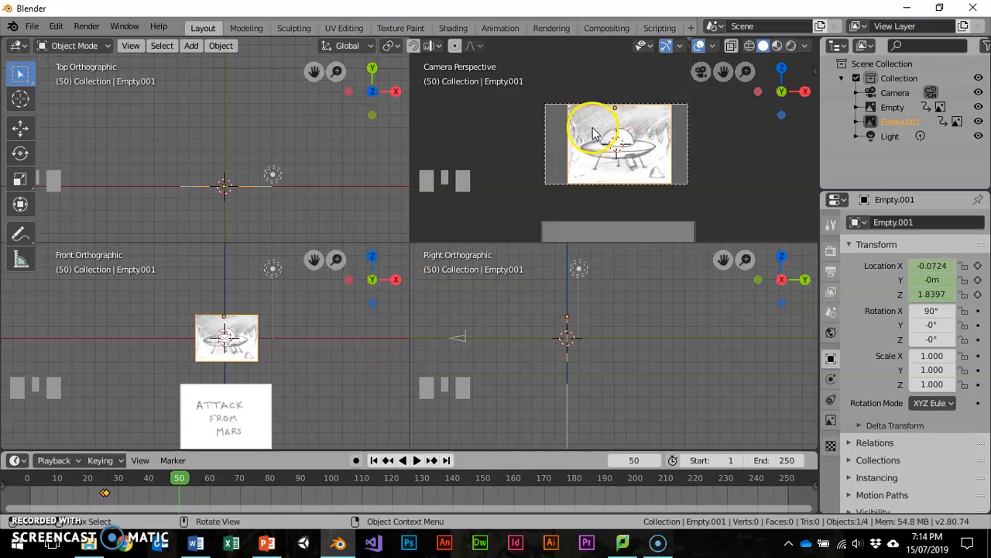
key("i")
left_click(619, 138)
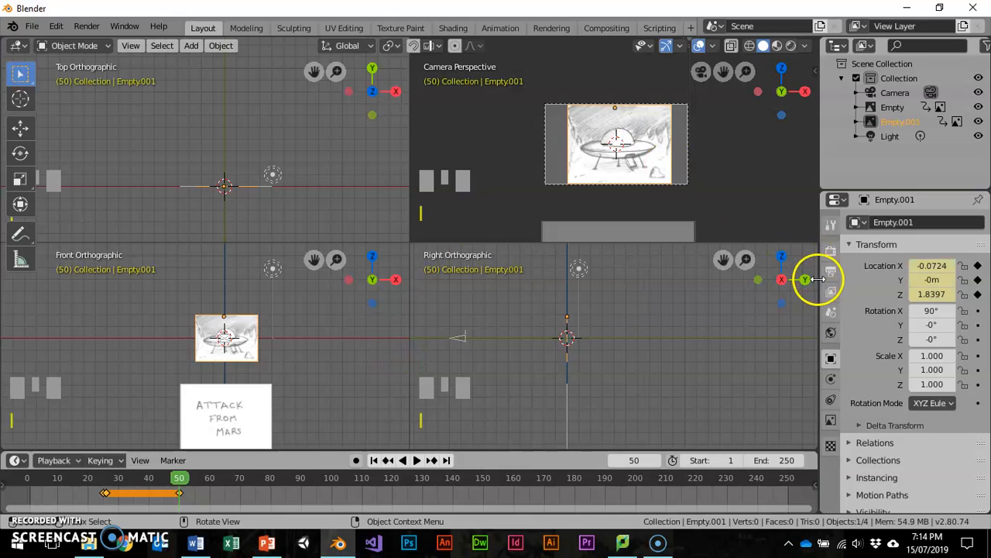
Enable Use Alpha for the flying saucer image and keyframe its transparency at frame 50
left_click(831, 400)
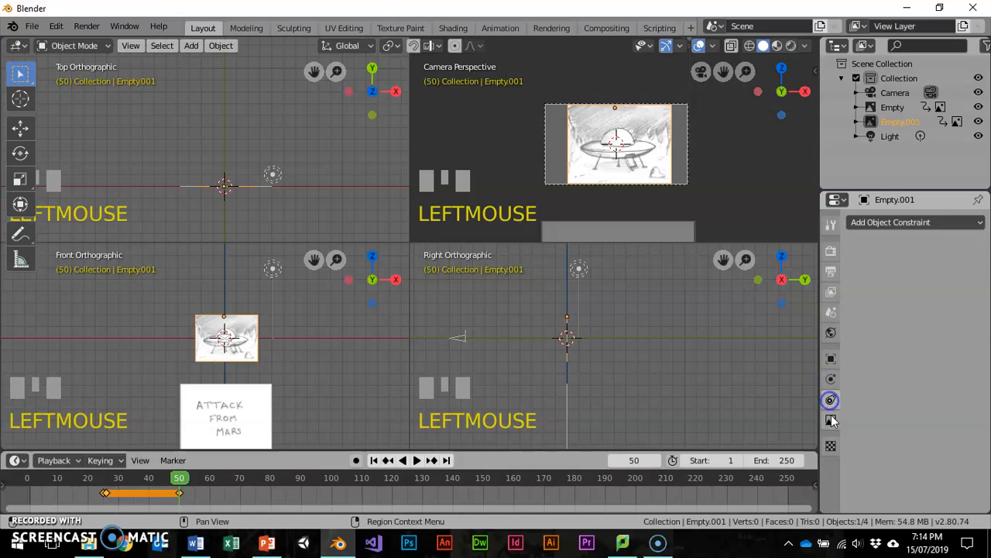
left_click(831, 419)
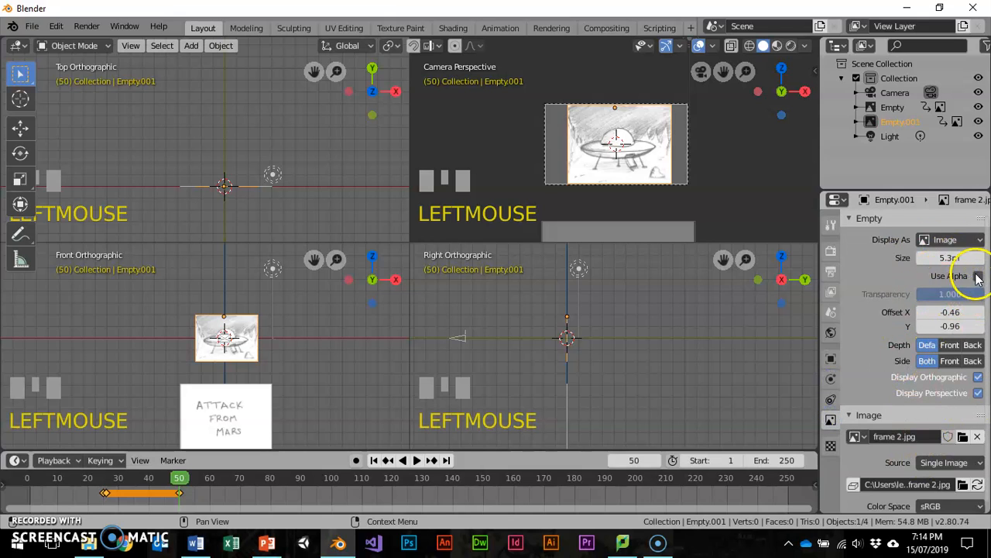
left_click(979, 276)
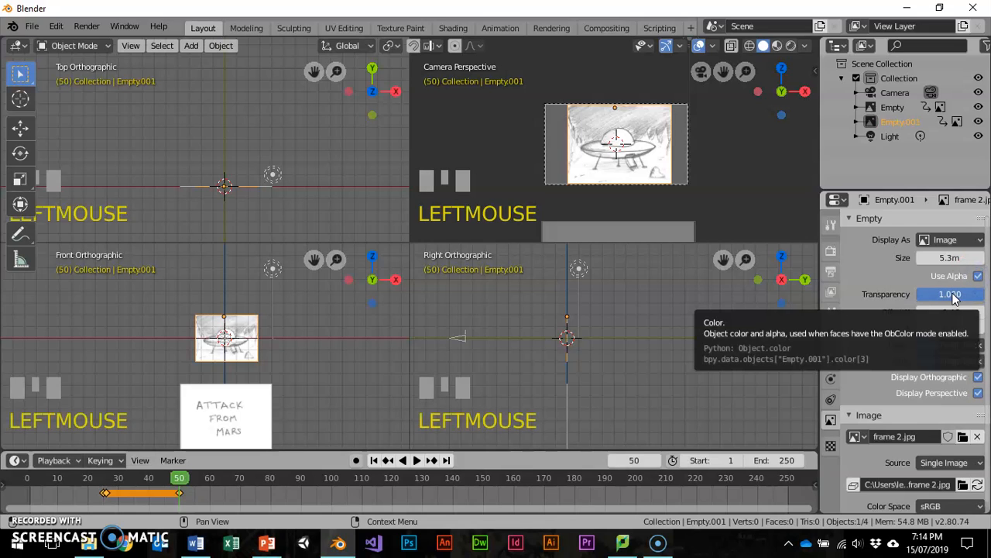
key("i")
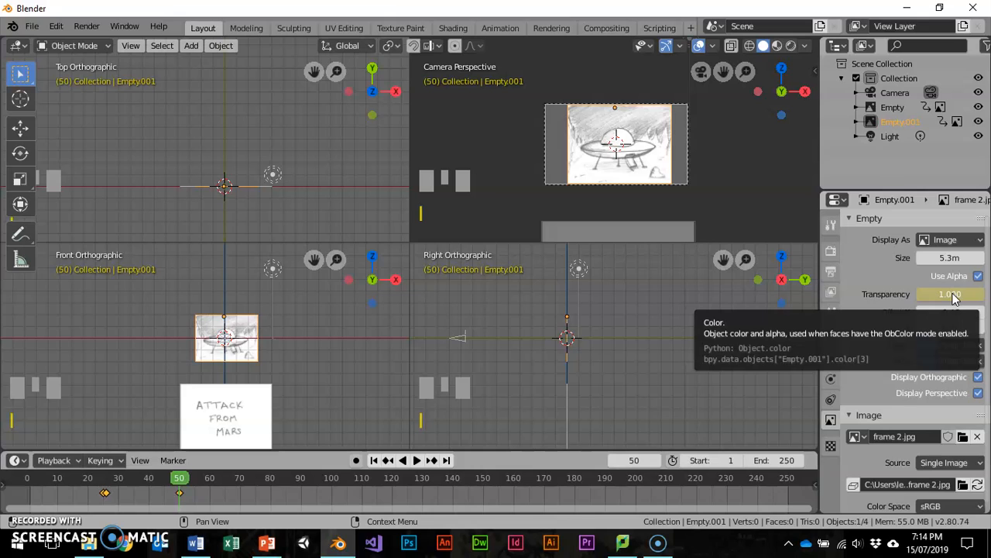
Keyframe the flying saucer image's transparency at frame 45, set it to 0.000 with a keyframe at frame 50, and preview the fade
left_click(181, 479)
mouse_move(181, 480)
left_mouse_down()
mouse_move(198, 481)
mouse_move(163, 493)
mouse_move(194, 480)
mouse_move(180, 480)
left_mouse_up()
left_click_drag(972, 294, 866, 293)
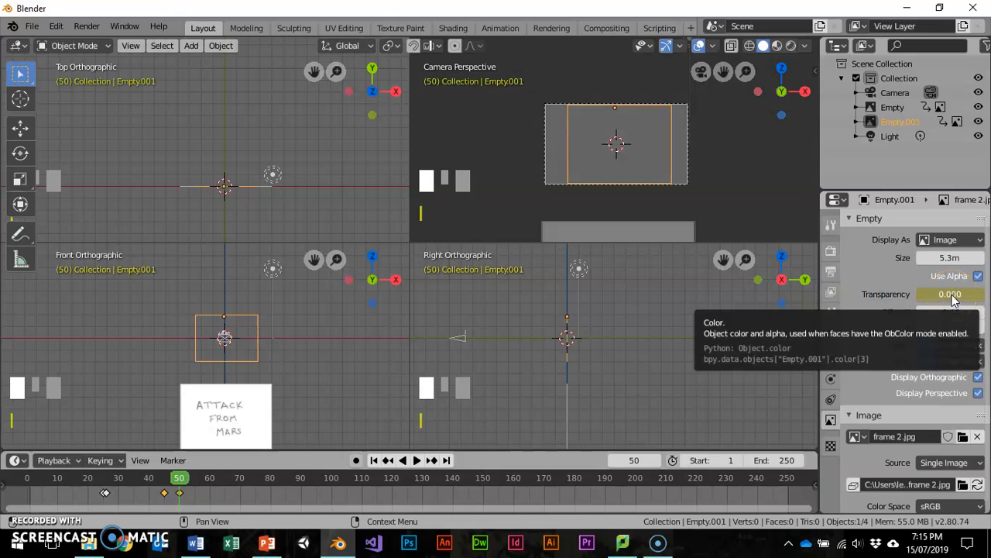
left_click(170, 478)
mouse_move(171, 478)
left_mouse_down()
mouse_move(159, 478)
mouse_move(180, 476)
left_mouse_up()
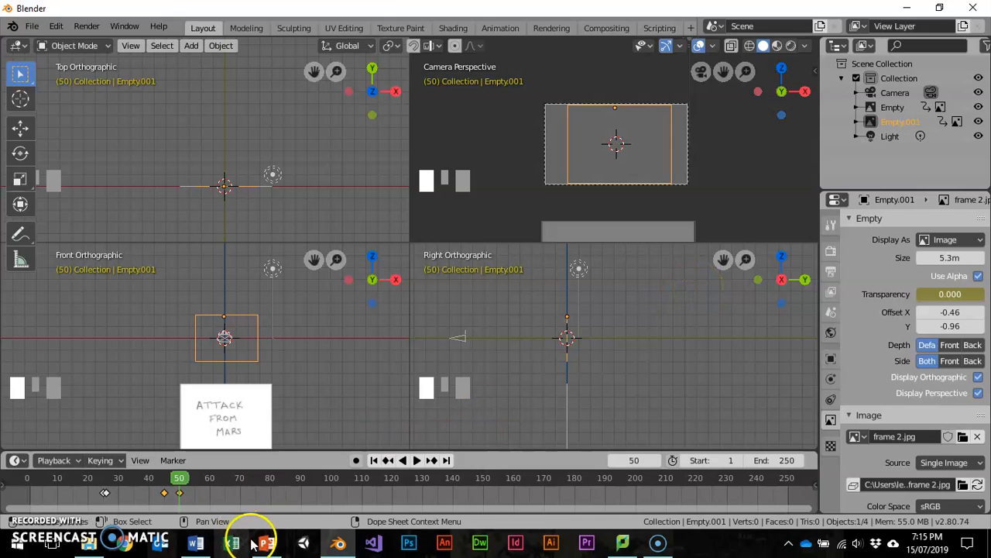
Bring frame 3.jpg from the 6 - Animatic folder into the front view and minimize the folder window
left_click(87, 545)
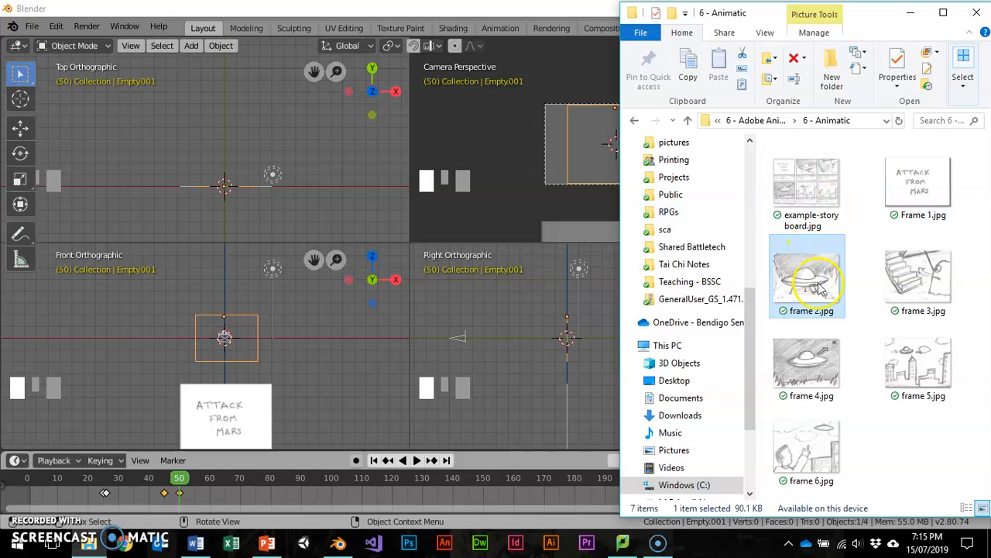
left_click(916, 284)
left_click_drag(916, 271, 139, 309)
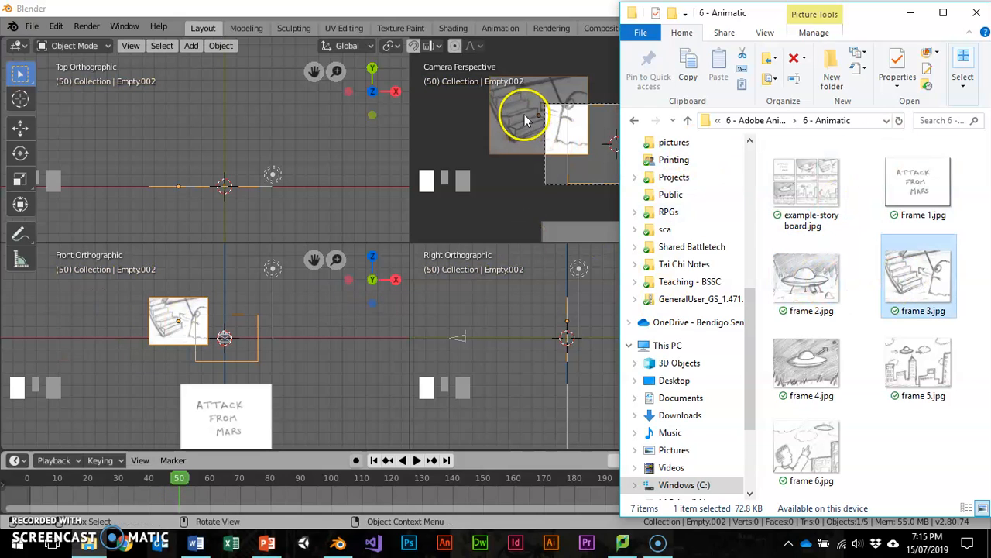
left_click(911, 12)
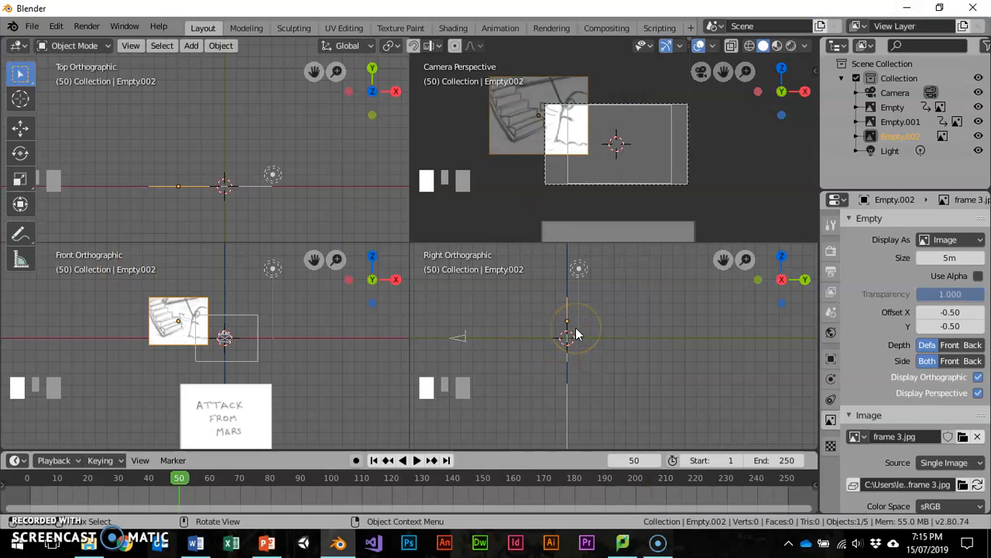
Move the frame 3 image 1 m along the global Y axis, behind the flying saucer image
key("g")
key("y")
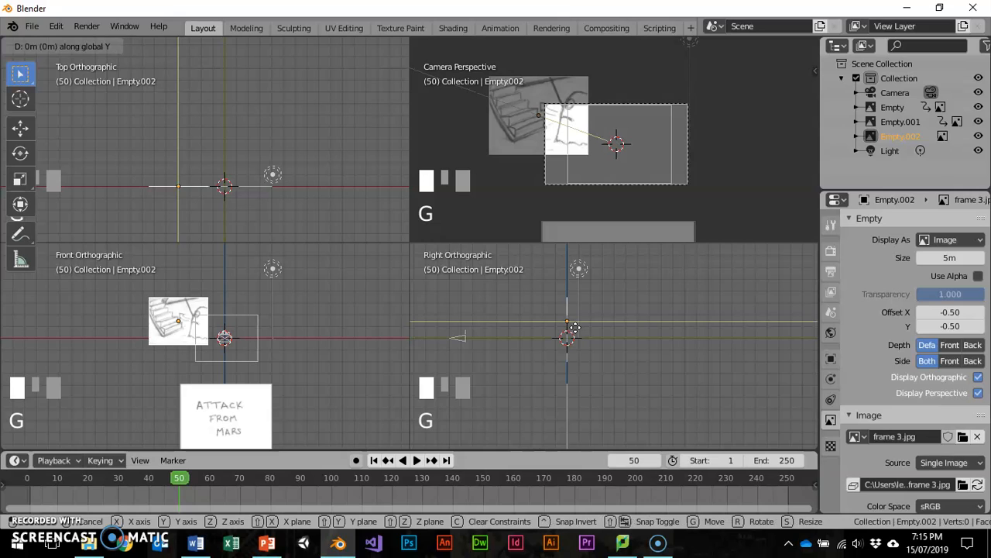
type("1")
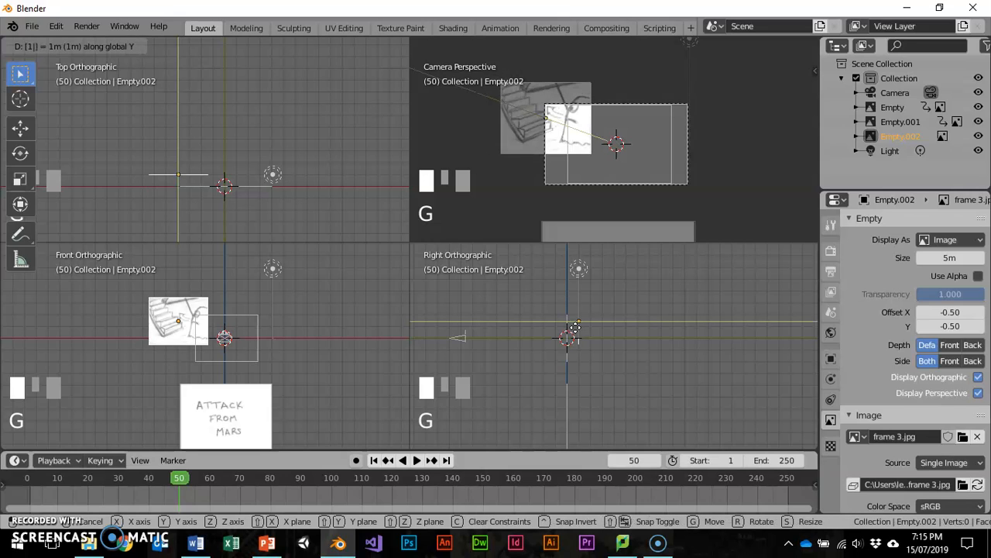
key("Return")
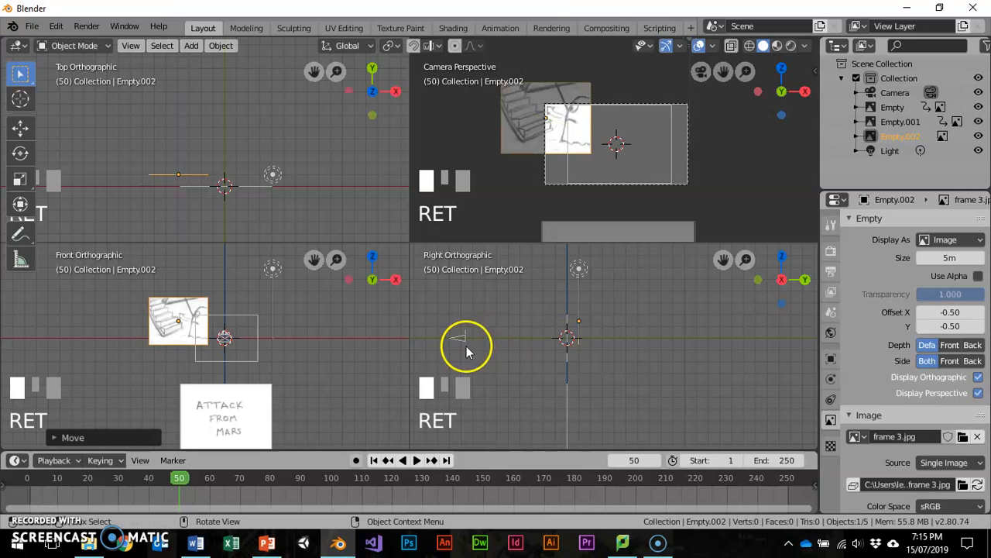
Centre the frame 3 image in the camera frame and enlarge it to about 5.9 m
key("g")
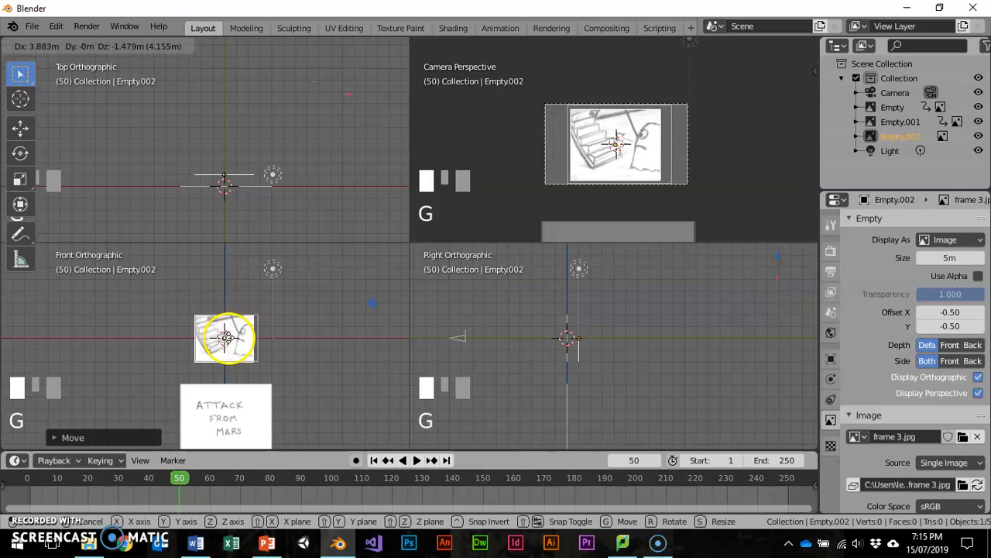
left_click(224, 336)
left_click_drag(661, 109, 678, 99)
left_click_drag(626, 170, 636, 165)
left_click(644, 149)
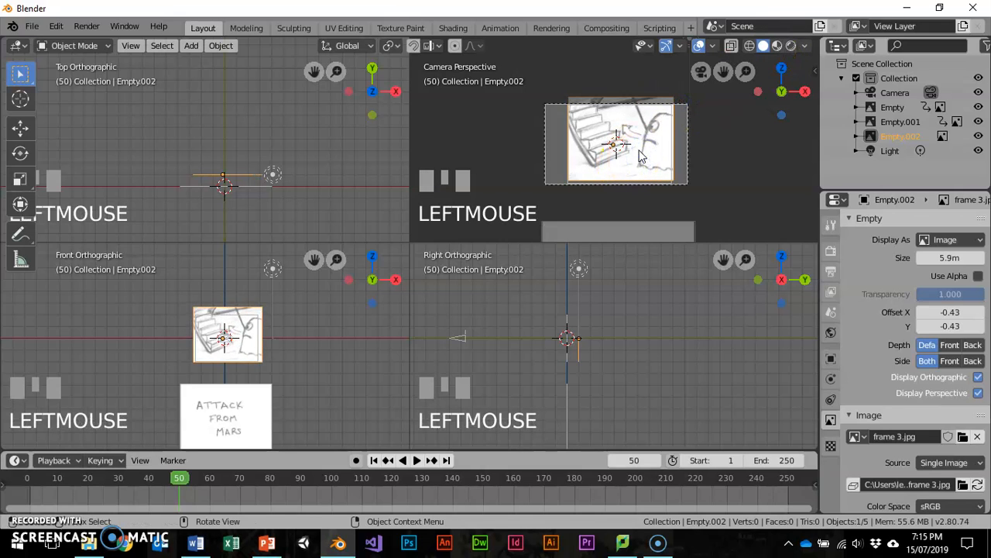
Nudge the frame 3 image so it sits centred in the camera frame and keyframe its location at frame 50
key("g")
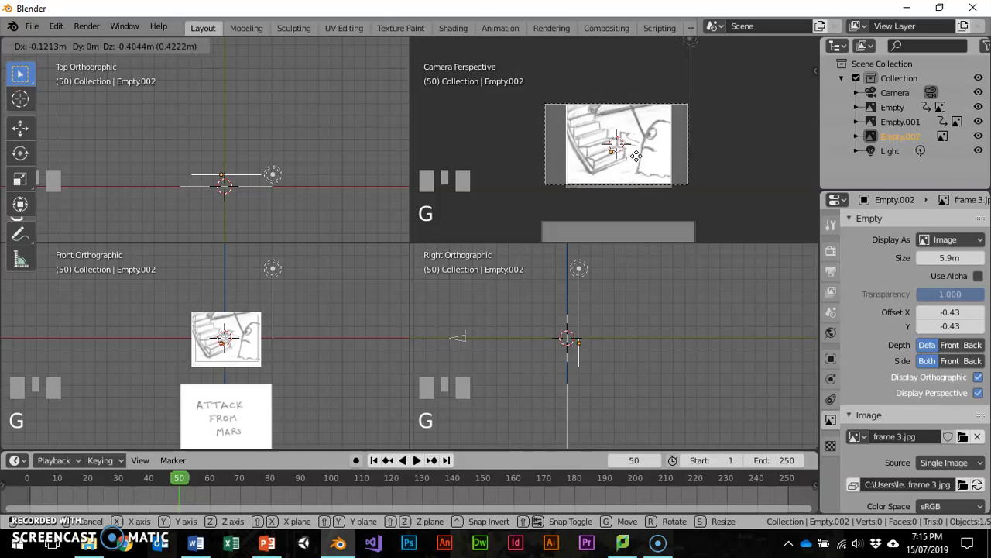
left_click(639, 159)
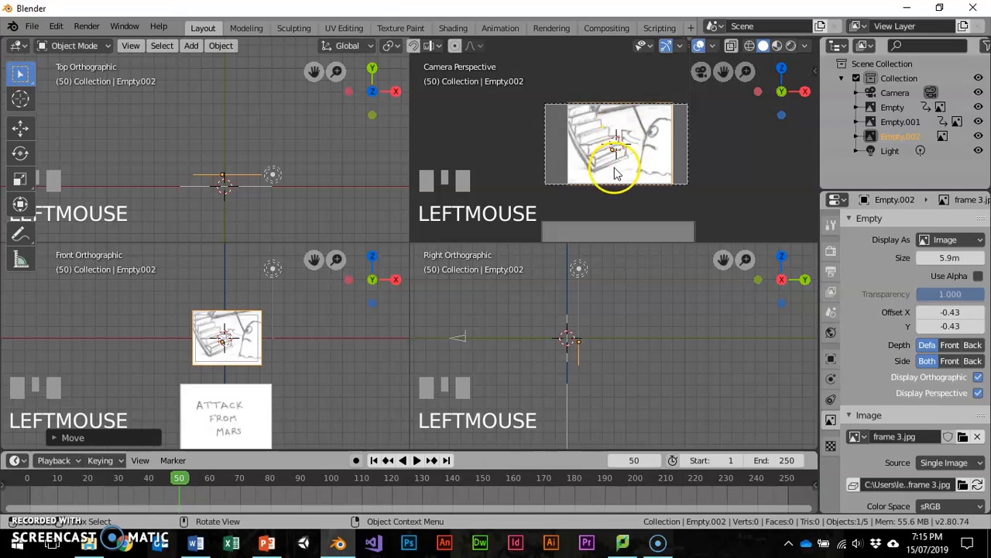
key("i")
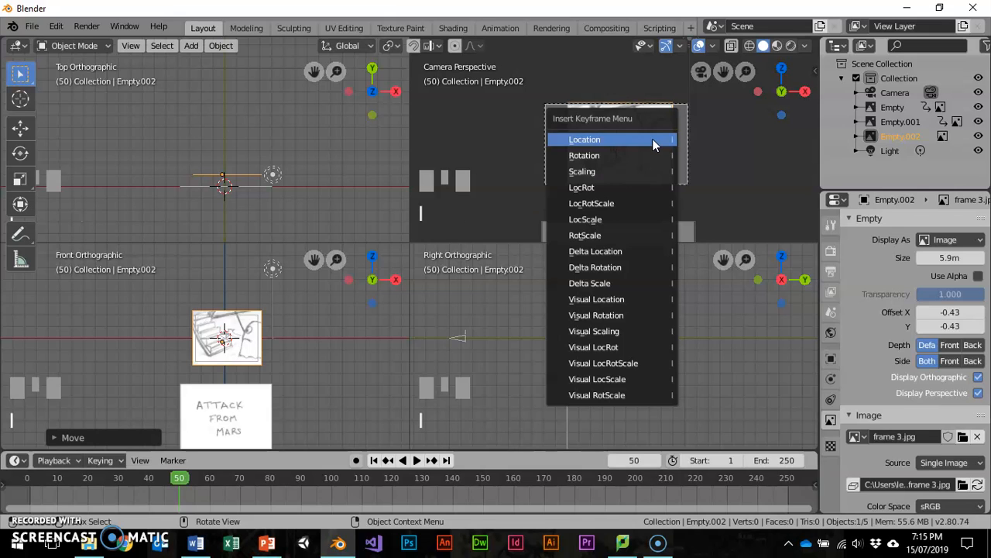
left_click(653, 140)
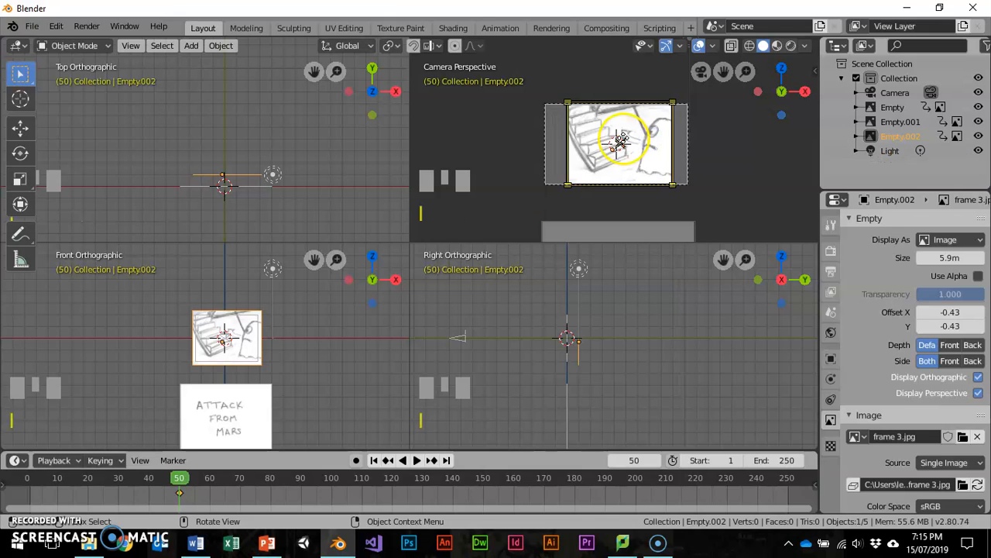
Keyframe the frame 3 image's location and rotation at frame 70
mouse_move(175, 478)
left_mouse_down()
mouse_move(158, 480)
mouse_move(241, 484)
left_mouse_up()
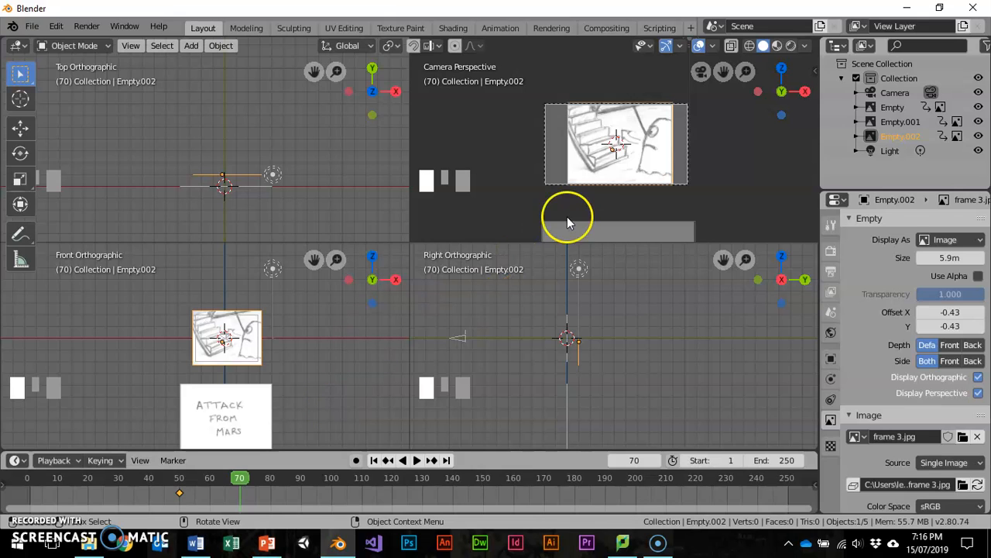
key("i")
left_click(586, 147)
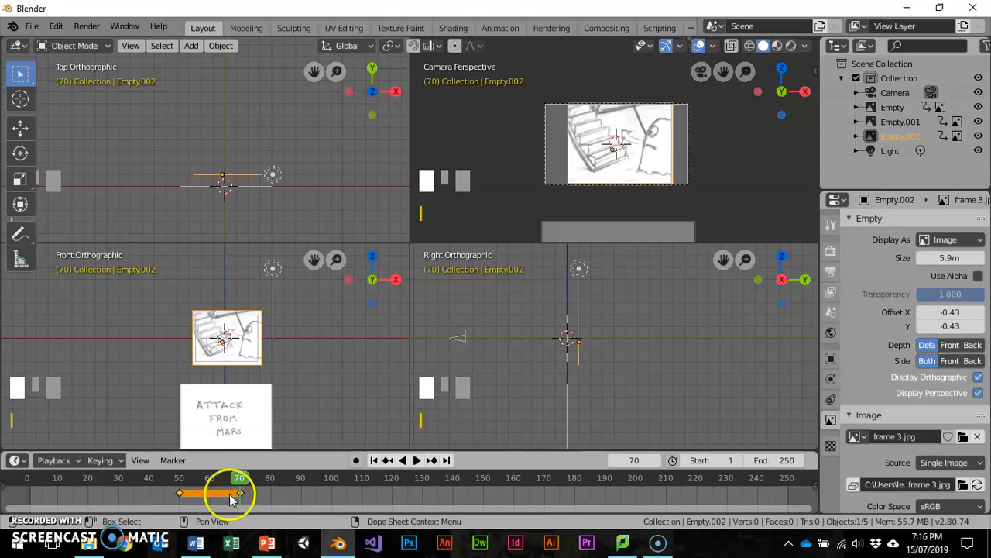
left_click_drag(242, 482, 239, 481)
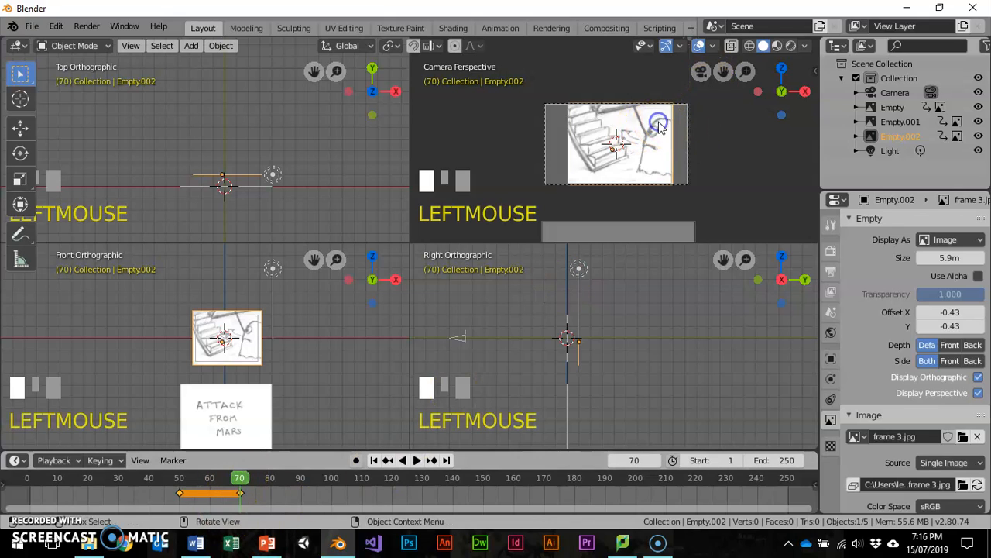
key("i")
left_click(626, 147)
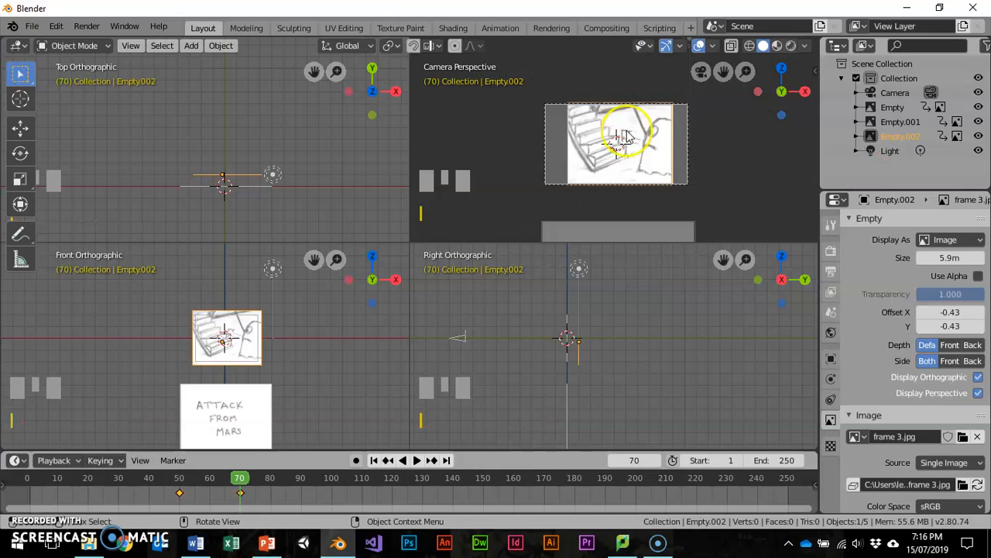
At frame 75, rotate the frame 3 image 90° about the global Z axis and keyframe its rotation and location
left_click_drag(239, 486, 255, 482)
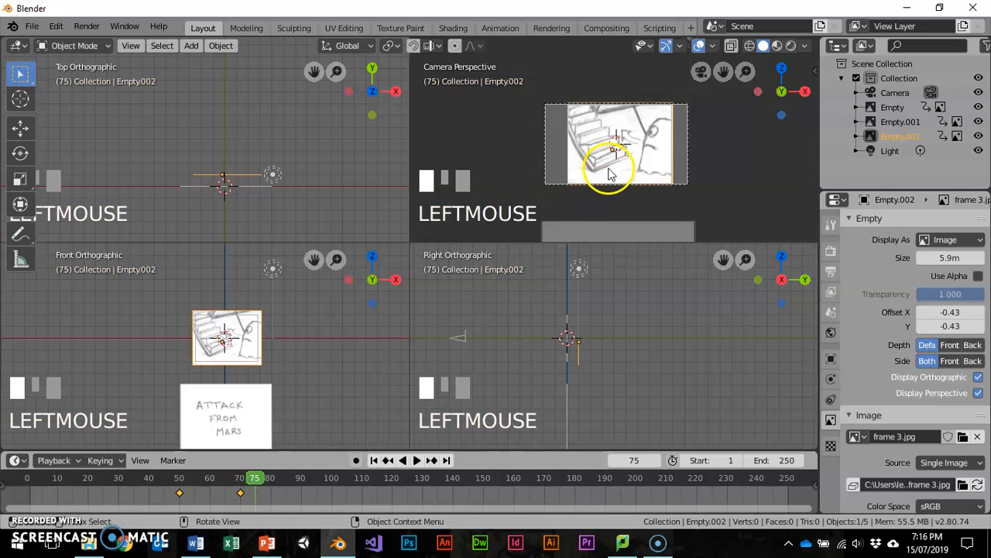
key("r")
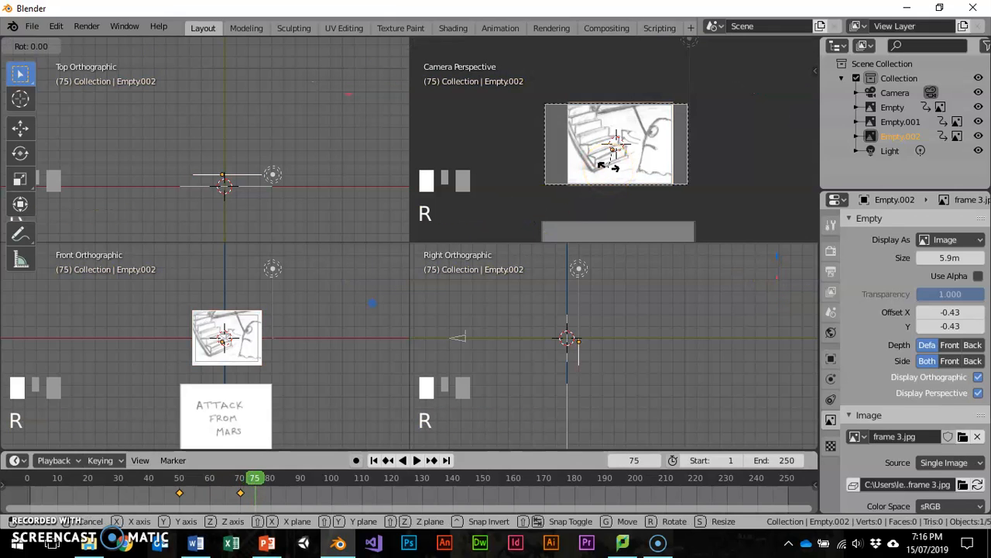
type("z")
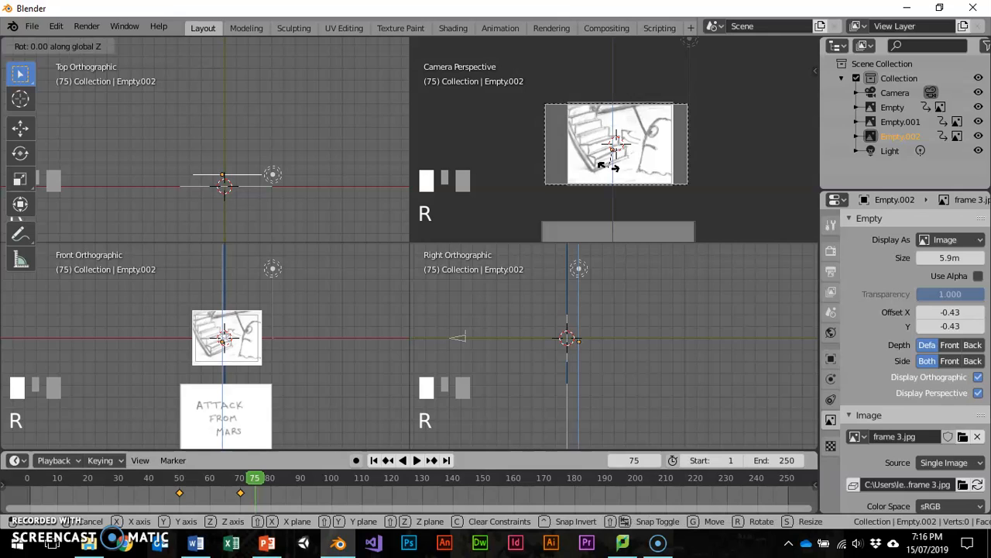
type("90")
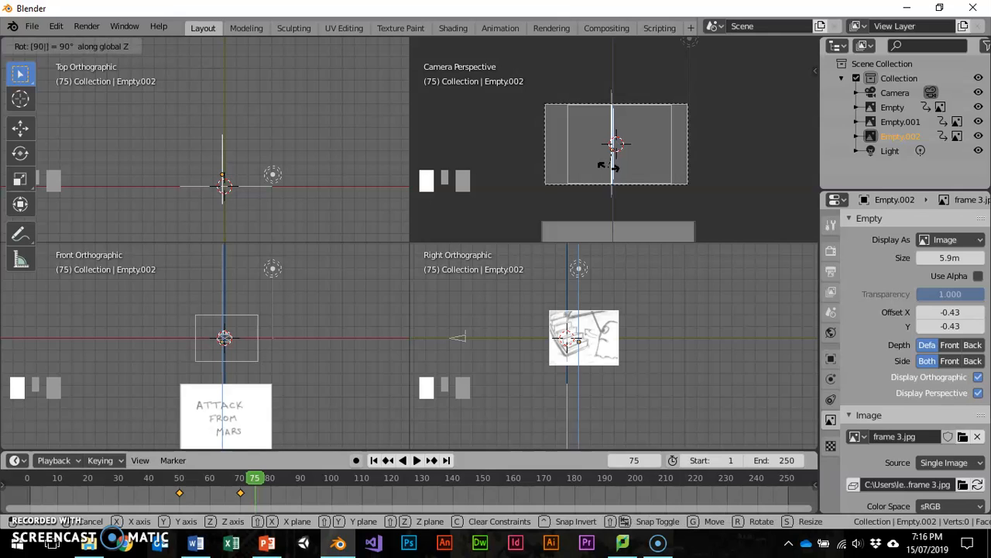
key("Return")
left_click(639, 124)
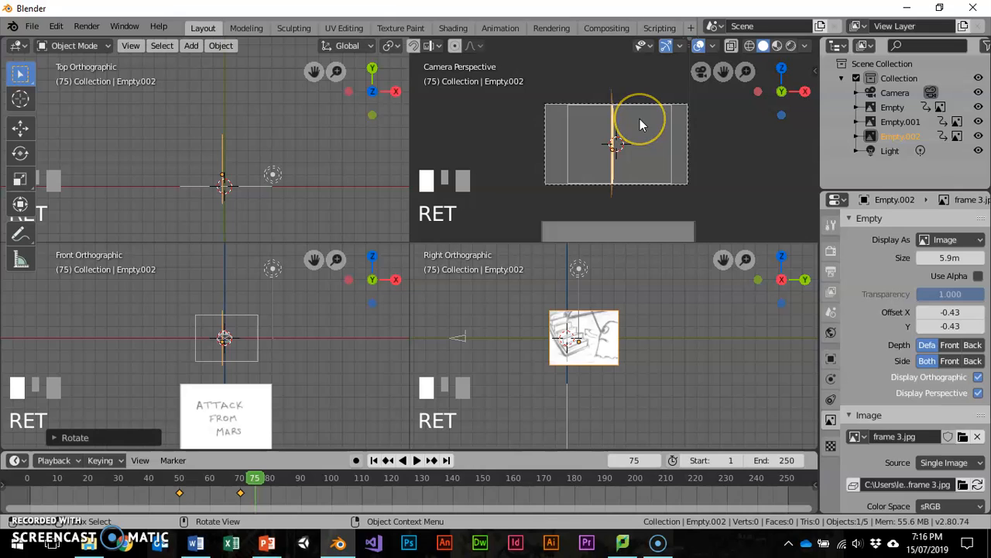
key("i")
left_click(640, 121)
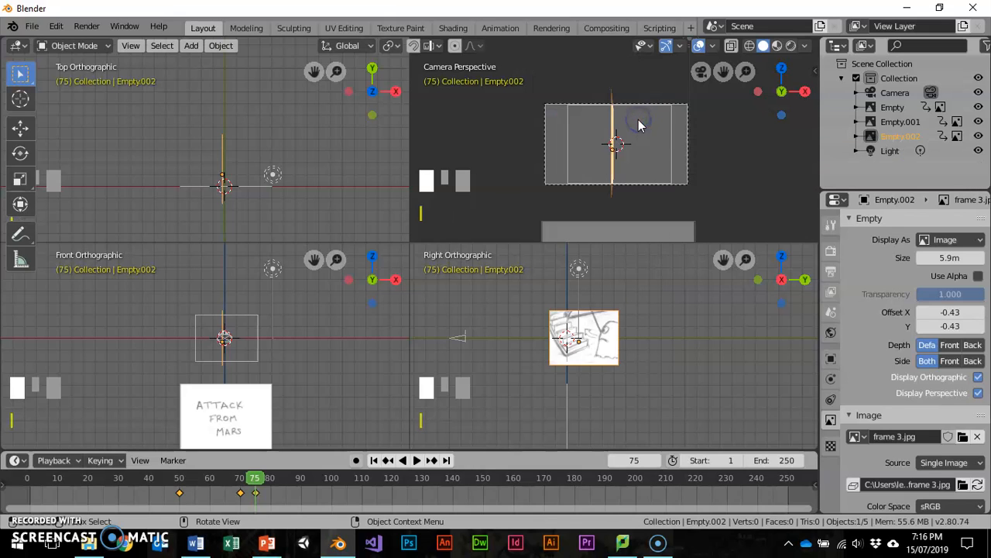
key("i")
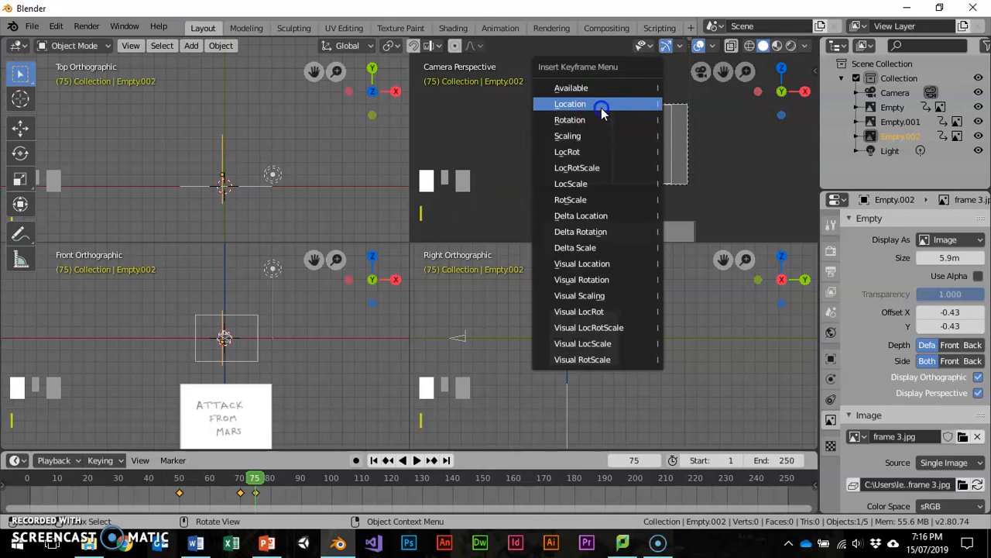
left_click(600, 103)
At frame 76, move the frame 3 image down out of the camera's view, keyframe its location, and preview the transition
mouse_move(255, 480)
left_mouse_down()
mouse_move(239, 478)
mouse_move(259, 479)
left_mouse_up()
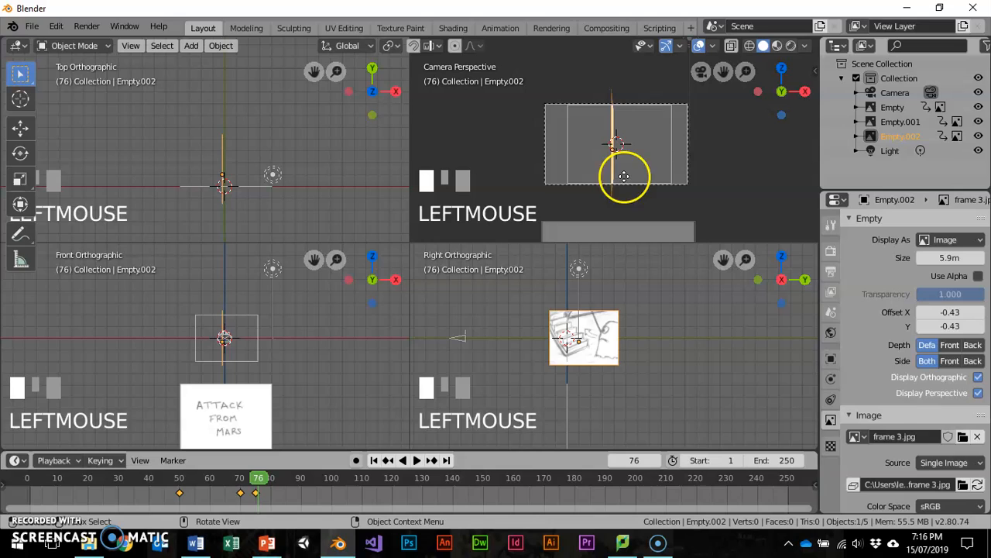
left_click(649, 141)
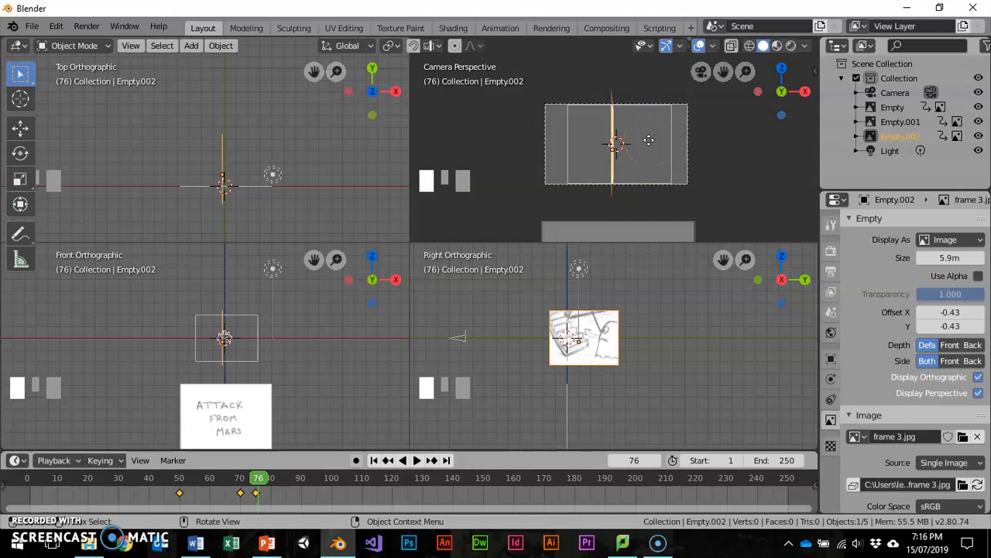
key("g")
left_click(632, 68)
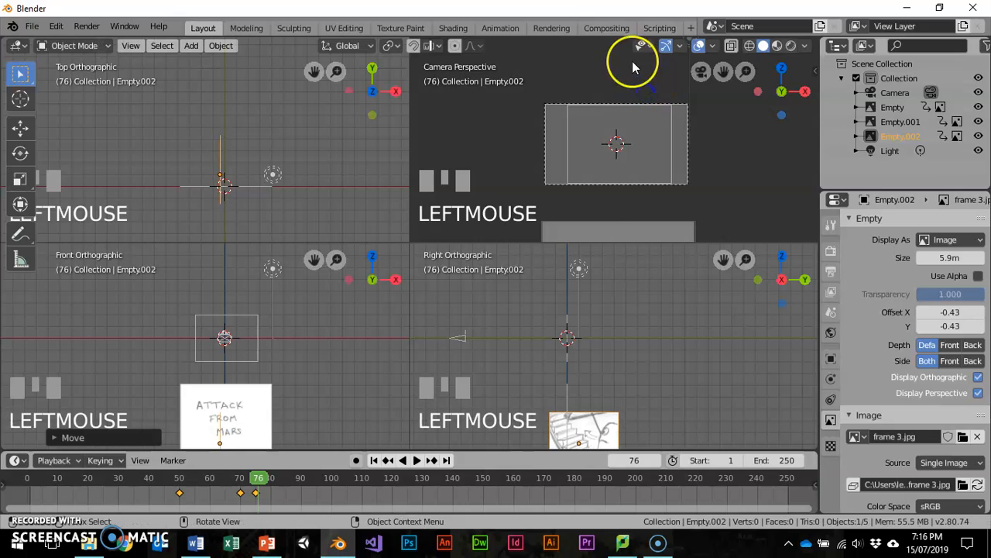
key("i")
left_click(629, 170)
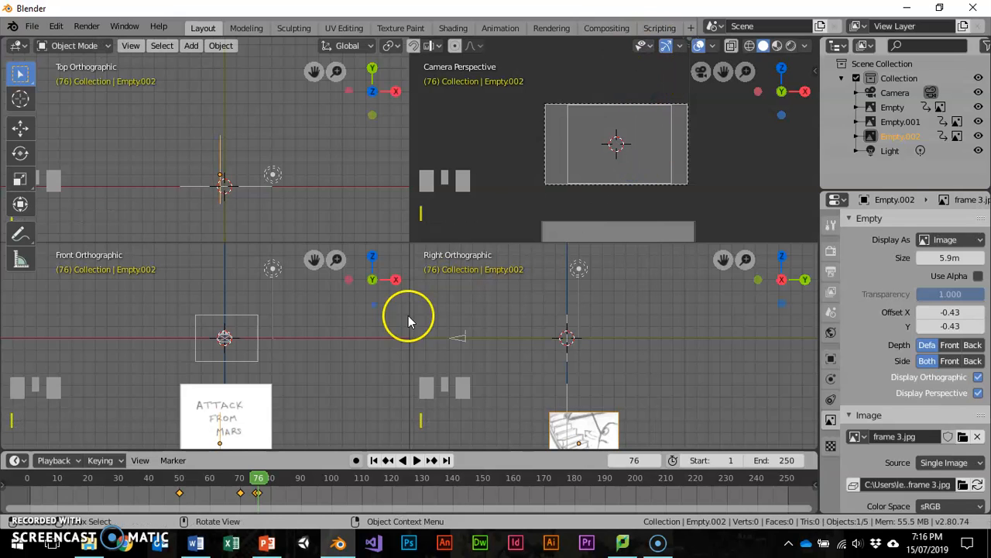
left_click(255, 478)
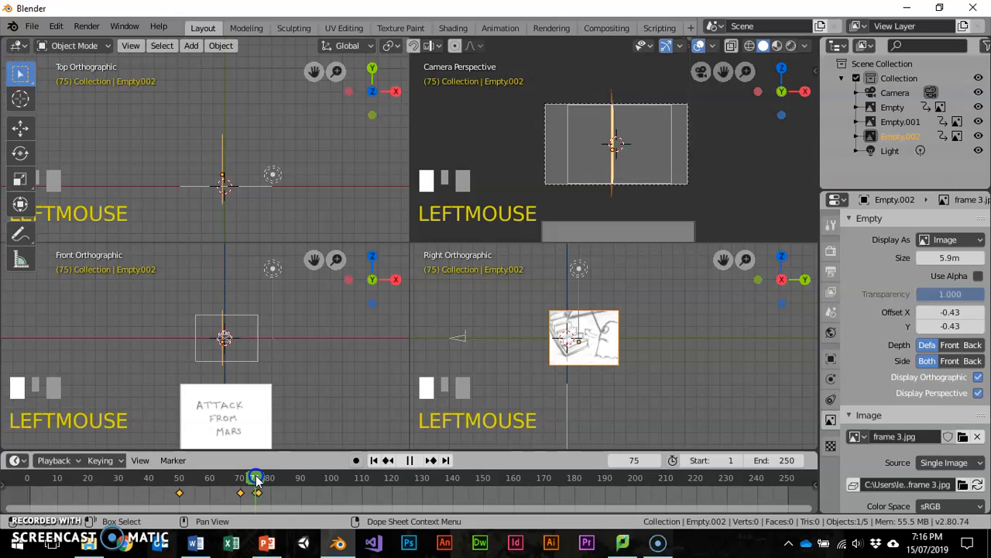
At frame 77, bring frame 4.jpg from the 6 - Animatic folder into the front view, centred on the origin
left_click_drag(256, 481, 261, 480)
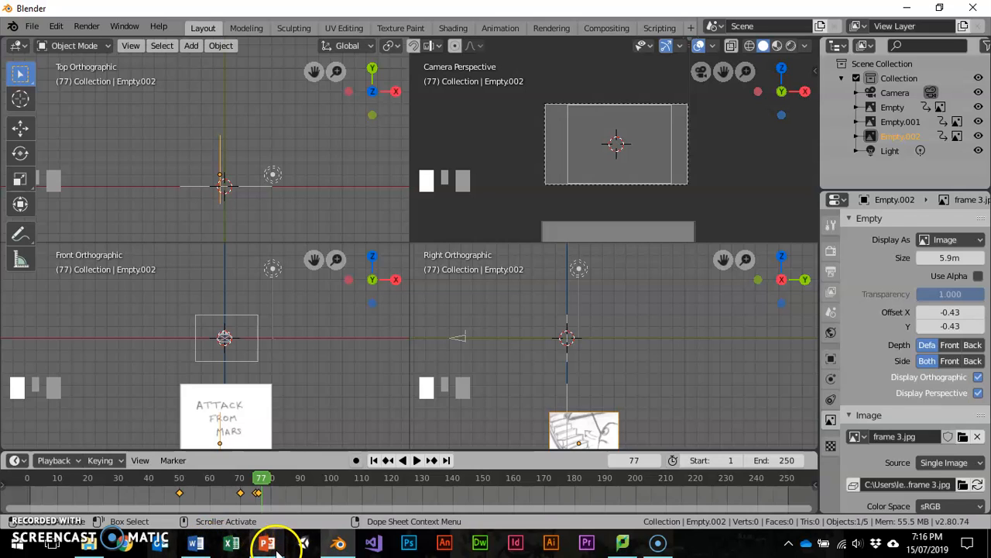
left_click(88, 542)
left_click_drag(821, 366, 540, 105)
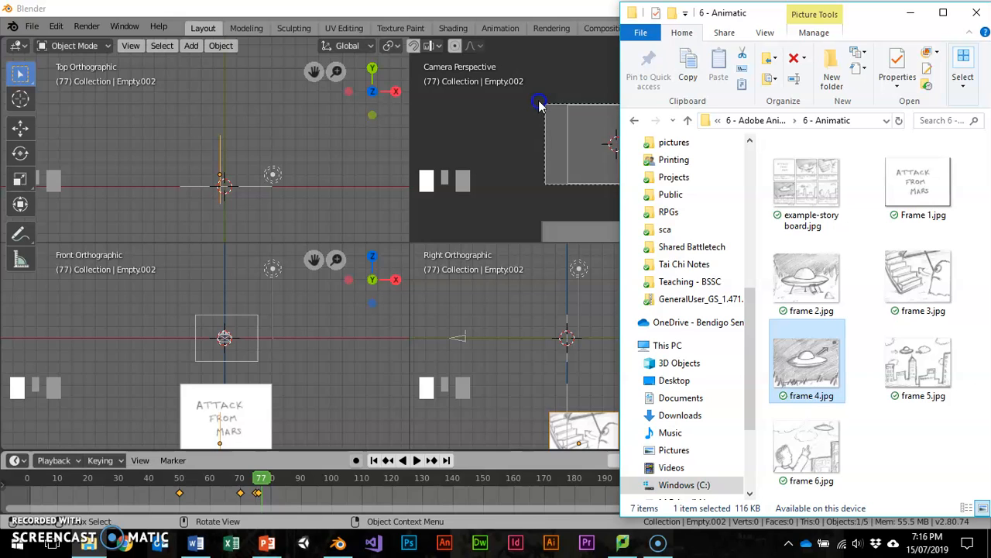
left_click_drag(817, 372, 227, 339)
left_click(235, 348)
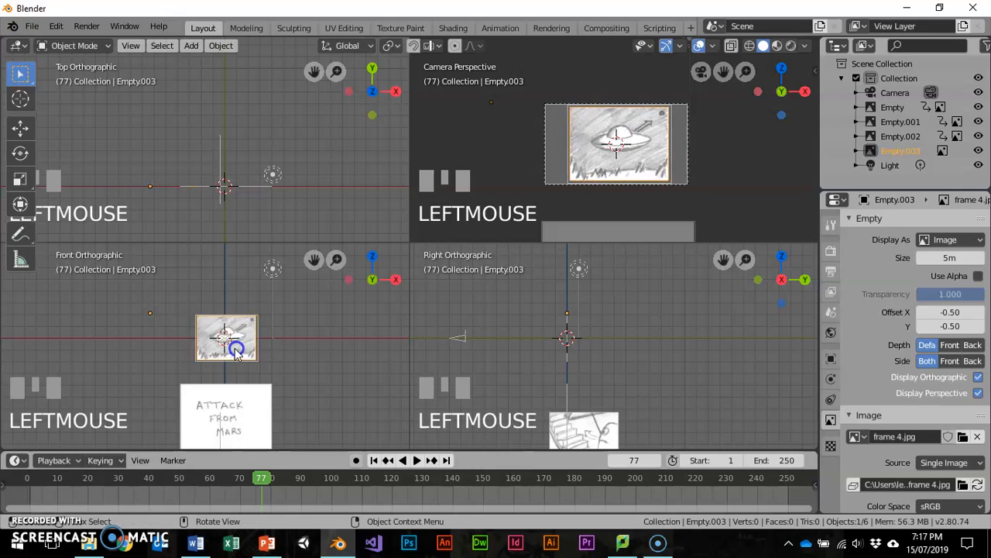
Move the frame 4 image back along the global Y axis, behind the other frame images
key("g")
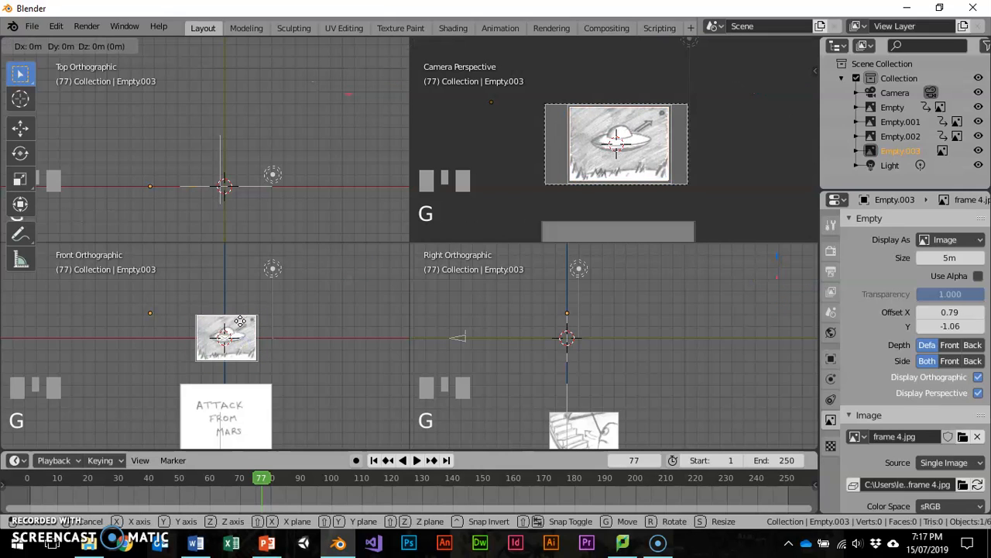
key("y")
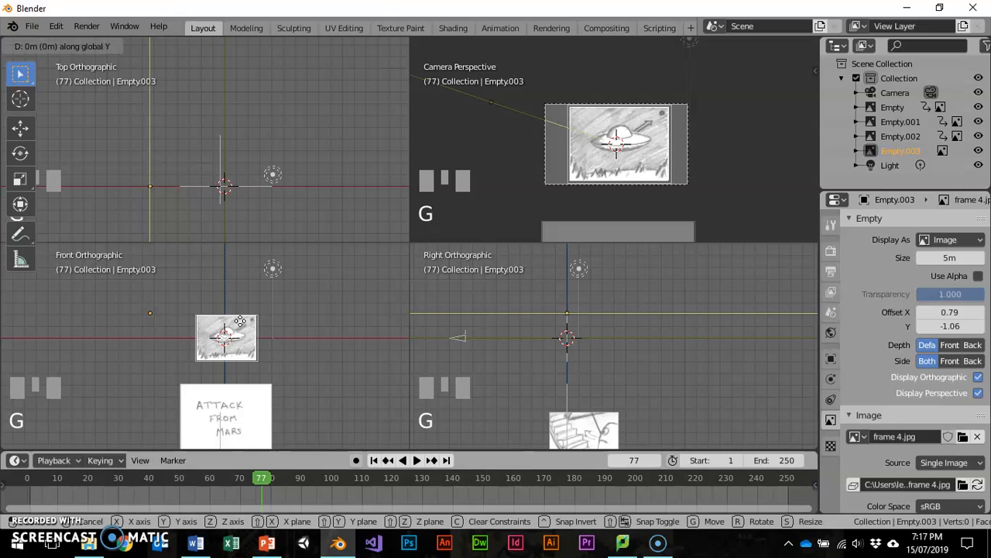
key("Return")
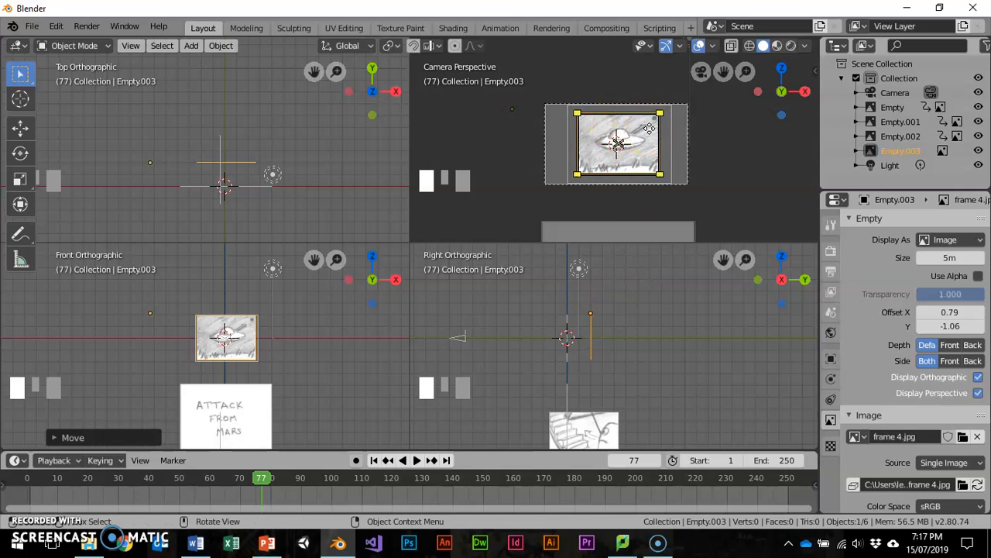
Enlarge the frame 4 image to about 7.4 m so it exceeds the height of the camera frame
left_click_drag(649, 128, 683, 95)
right_click(666, 116)
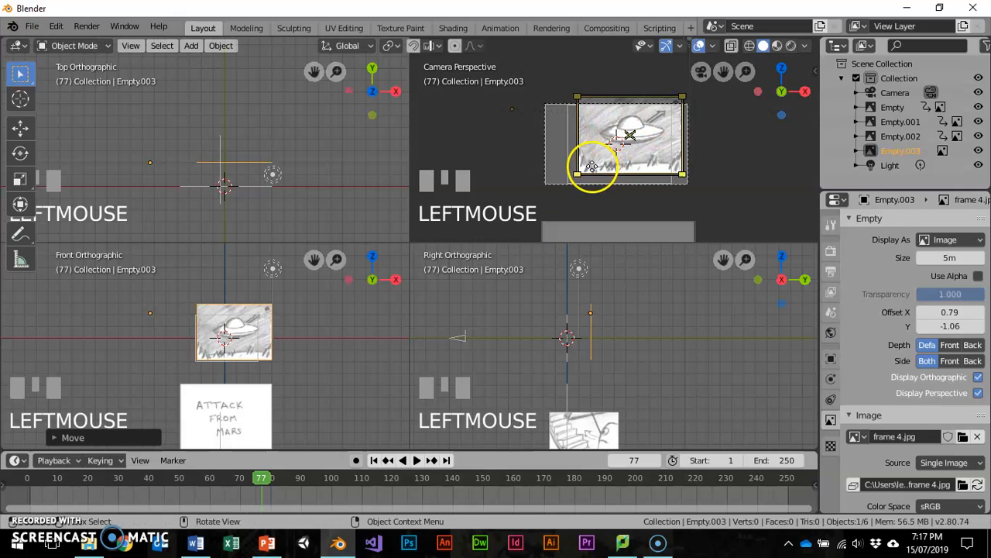
left_click_drag(577, 178, 558, 187)
left_click_drag(646, 164, 633, 168)
left_click(646, 151)
Move the frame 4 image about 2 m along negative X and 1.7 m down, and keyframe its location at frame 77
key("g")
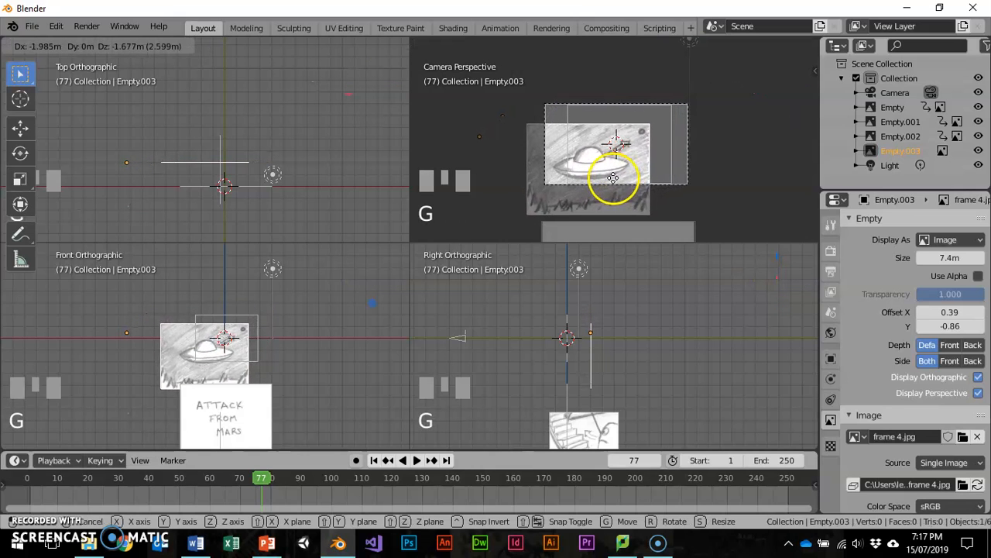
left_click(618, 177)
key("i")
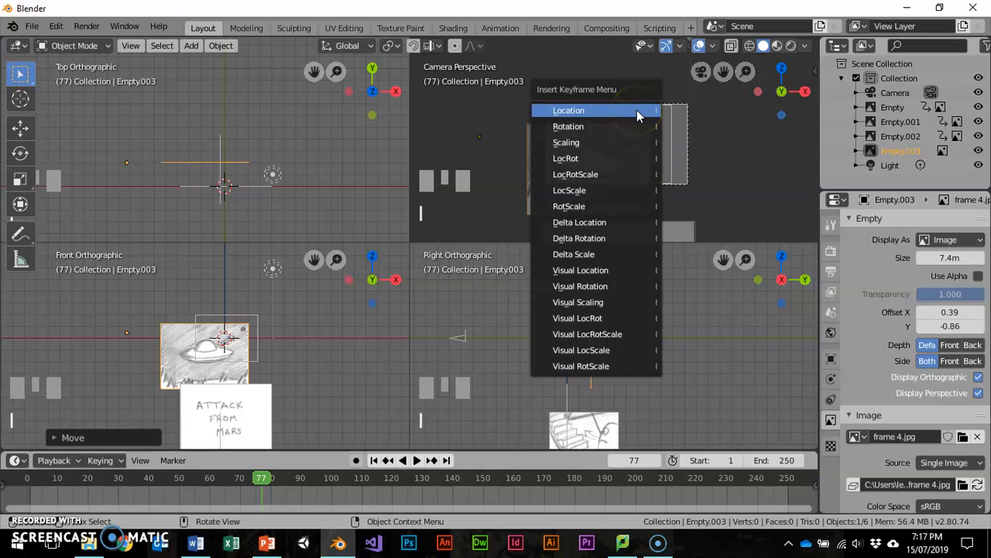
left_click(637, 113)
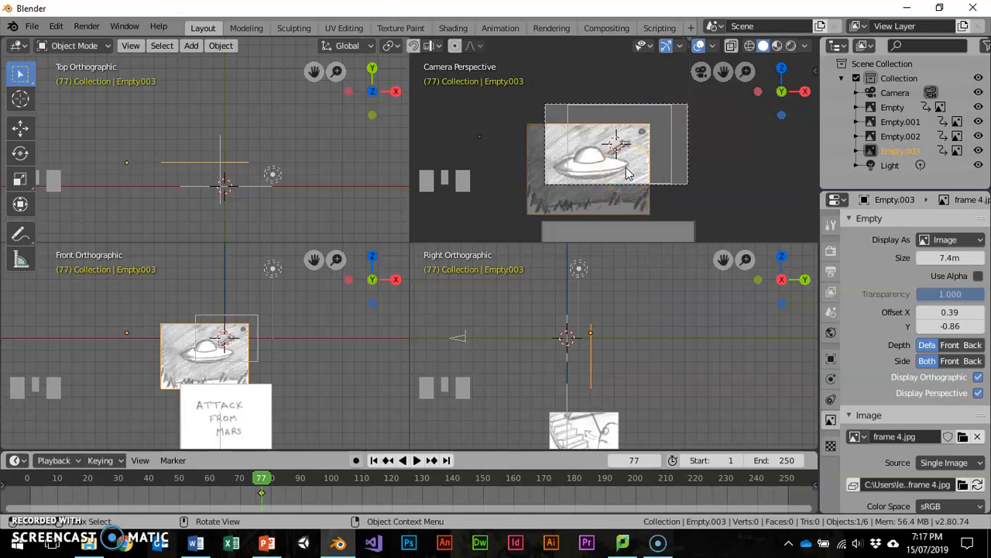
At frame 85, move the frame 4 image up and right, partly out of the camera frame, keyframe its location, and advance to frame 86
left_click(286, 490)
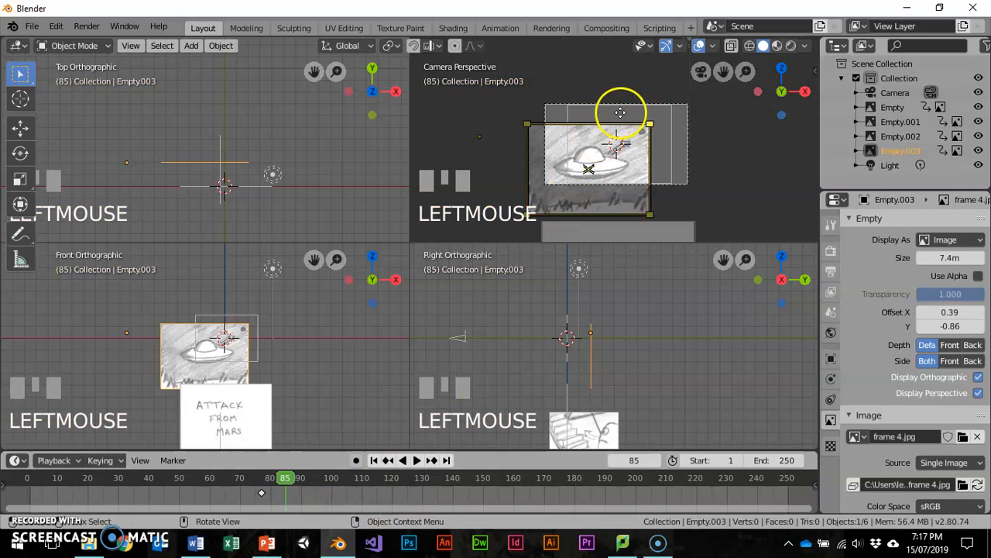
key("g")
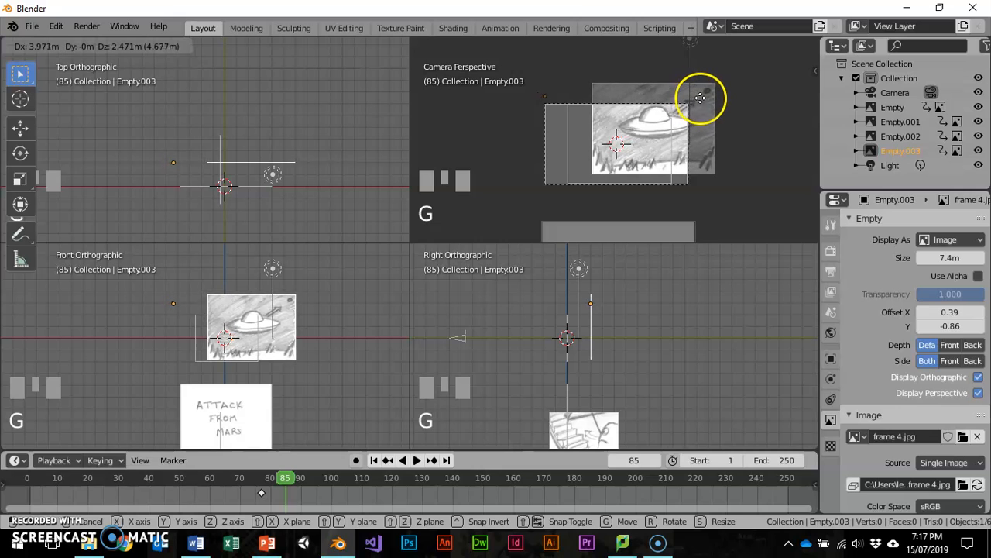
left_click(701, 100)
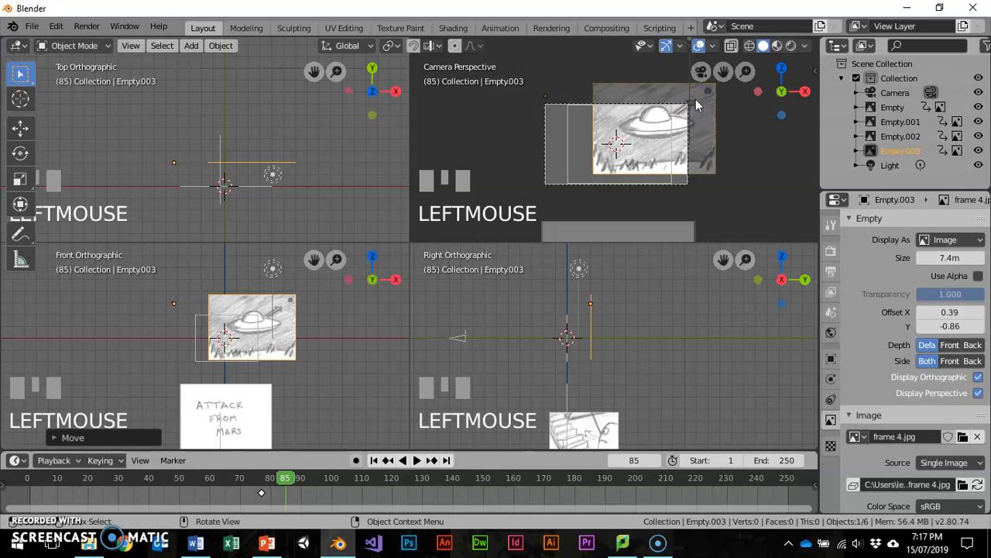
key("g")
left_click(716, 71)
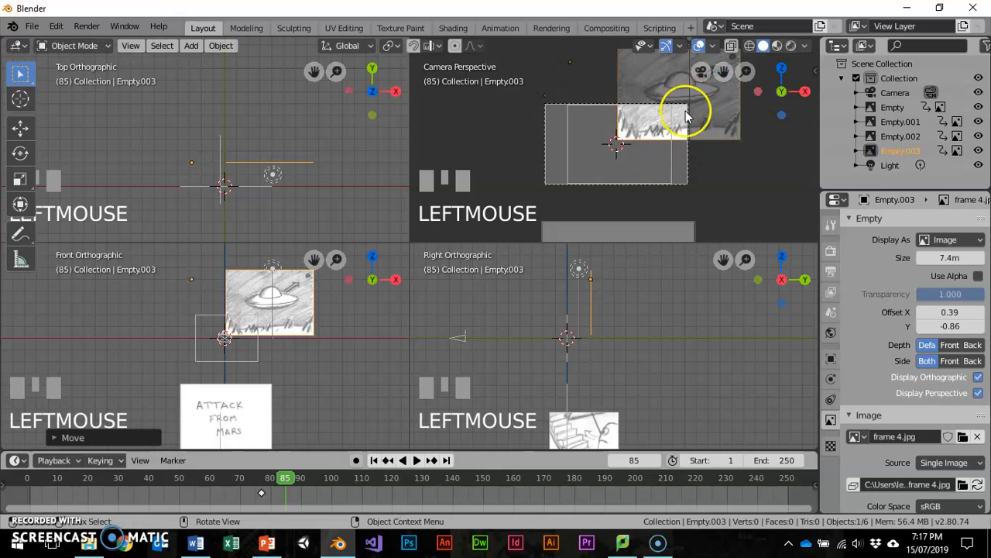
key("i")
left_click(654, 135)
mouse_move(281, 476)
left_mouse_down()
mouse_move(250, 473)
mouse_move(297, 472)
mouse_move(250, 472)
mouse_move(289, 469)
left_mouse_up()
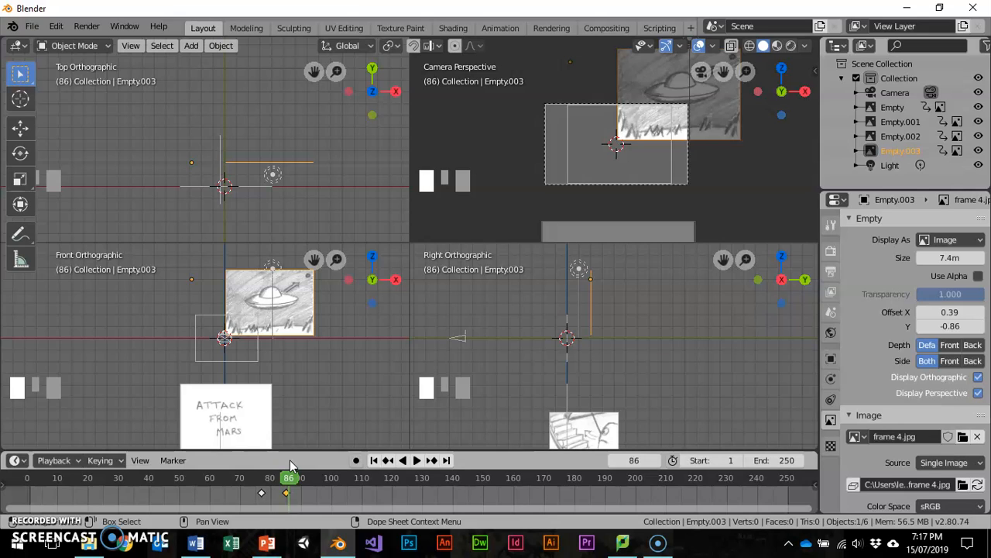
Try to add frame 5.jpg from the 6 - Animatic folder to the front view
left_click(268, 512)
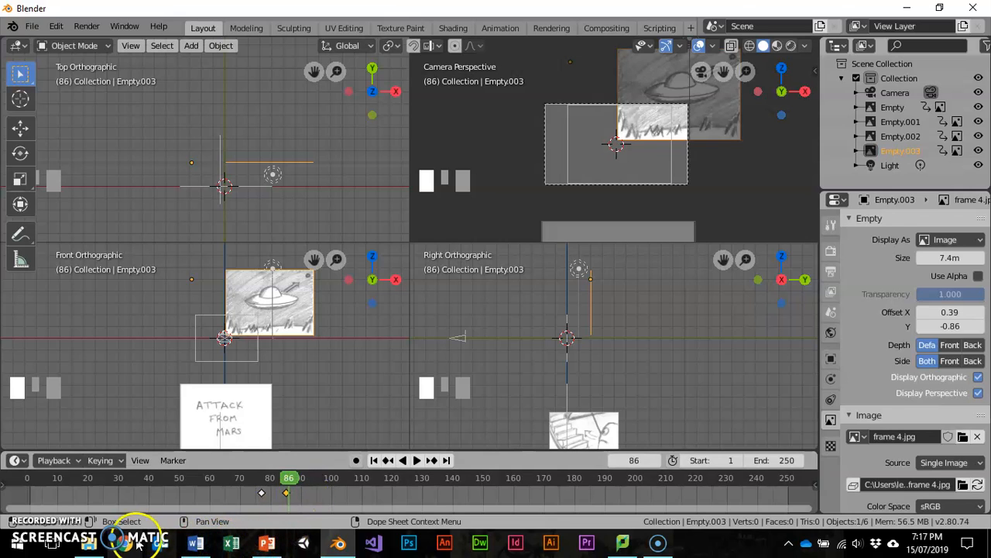
left_click(89, 545)
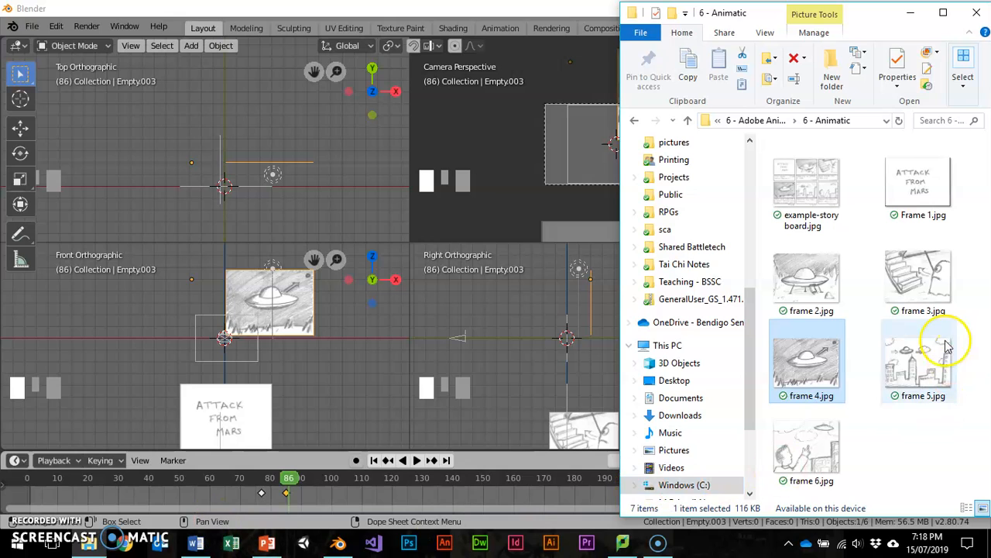
left_click(922, 370)
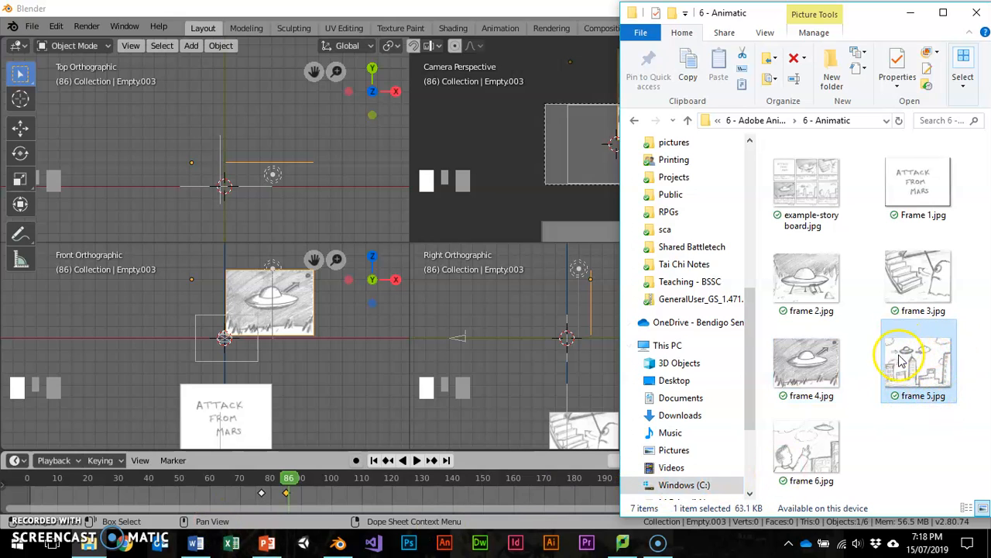
left_click_drag(928, 364, 190, 334)
left_click(251, 310)
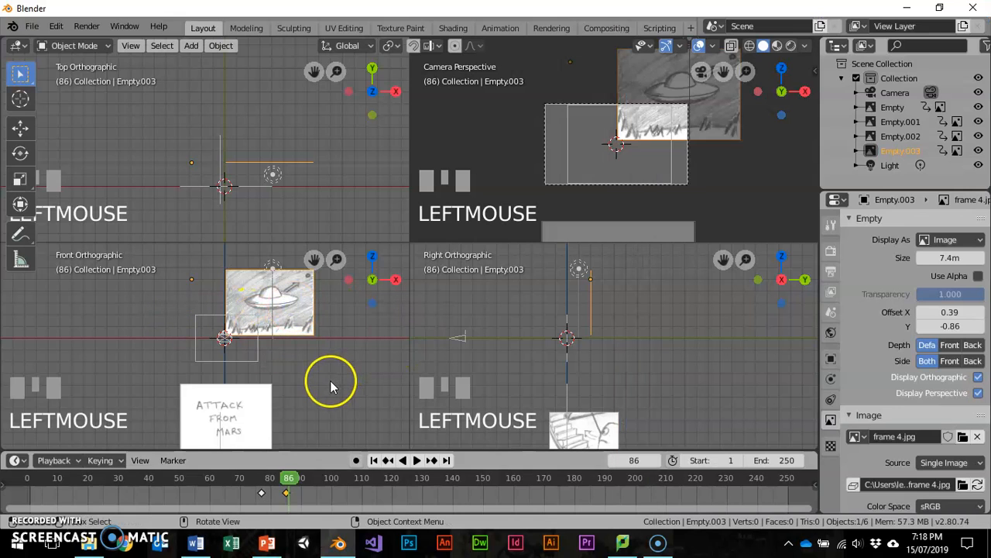
Move the frame 4 image about 7 m along X and 4 m up, fully out of the camera frame, and keyframe its location at frame 86
left_click(268, 304)
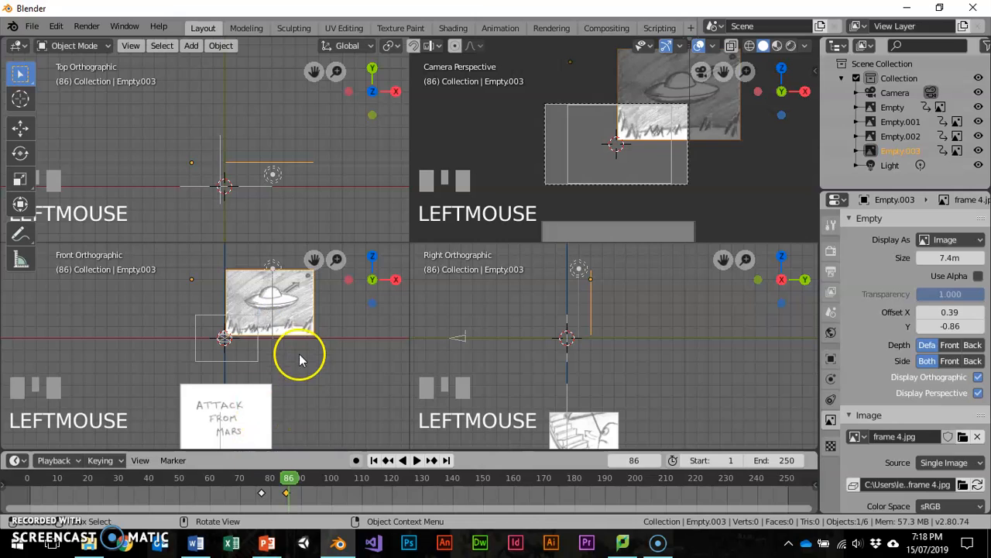
key("g")
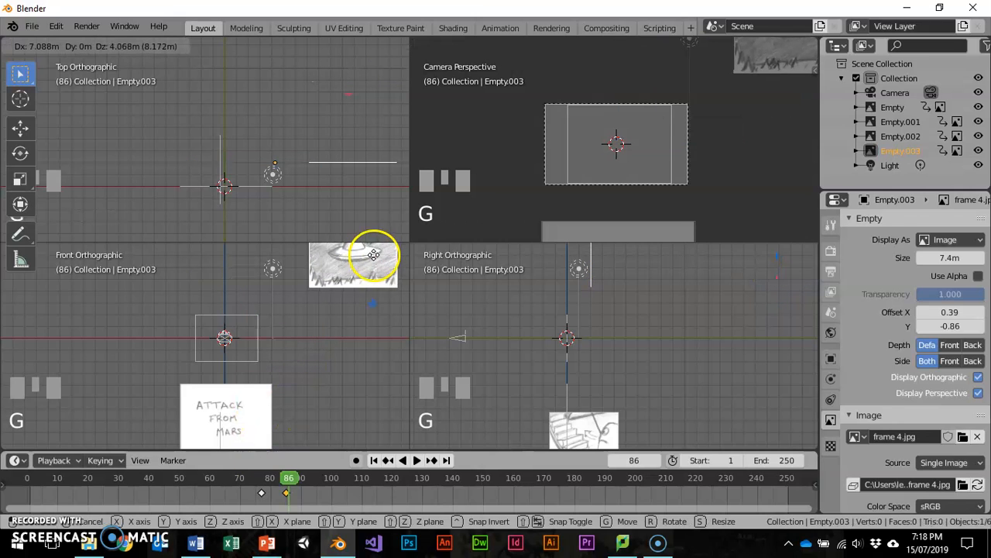
left_click(372, 261)
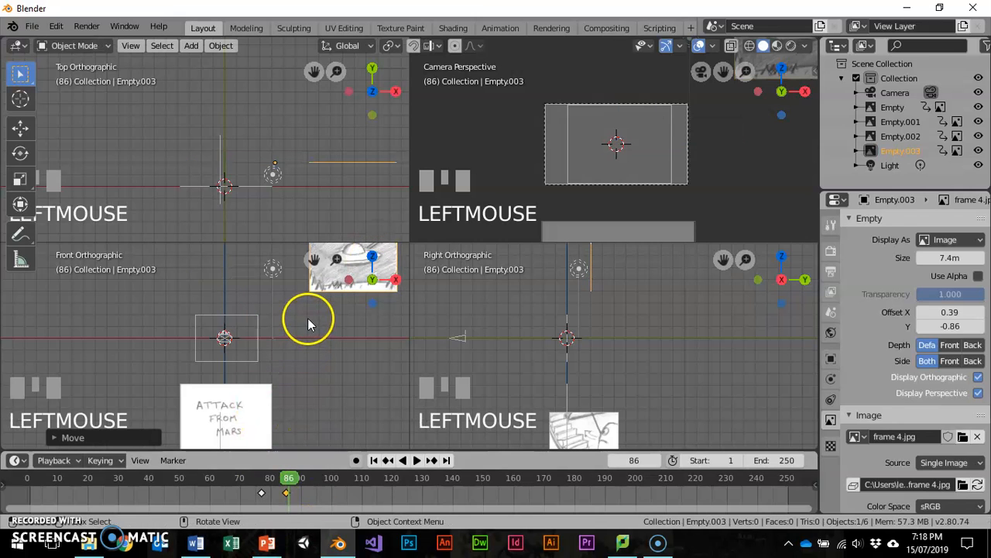
key("i")
left_click(290, 256)
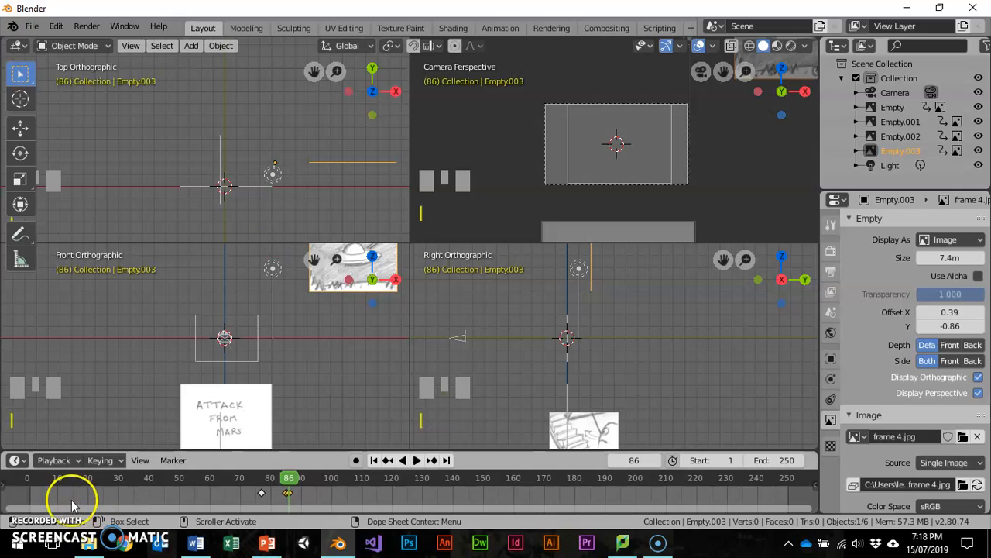
Add frame 5.jpg from the 6 - Animatic folder to an empty area of the front view and enlarge it to about 7.9 m
left_click(89, 542)
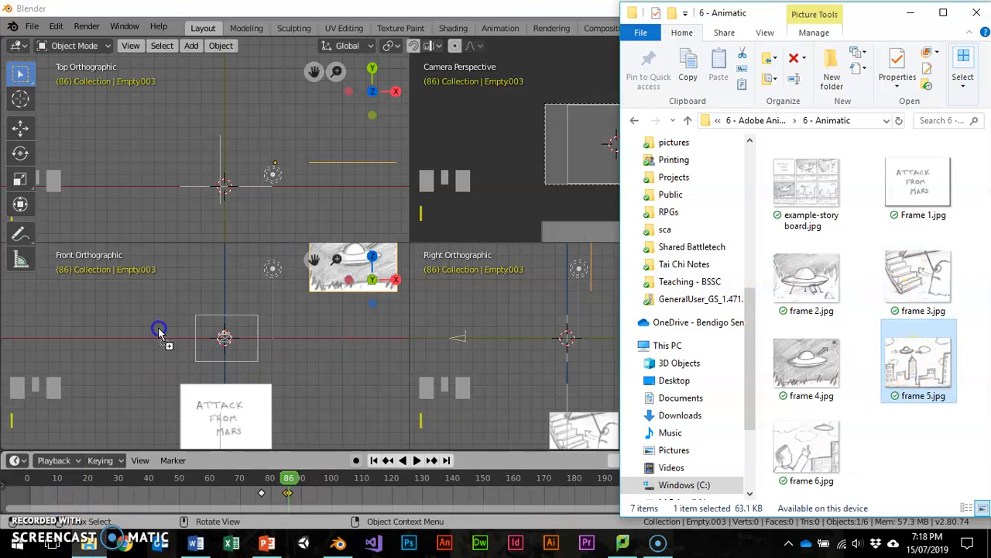
left_click_drag(145, 302, 207, 346)
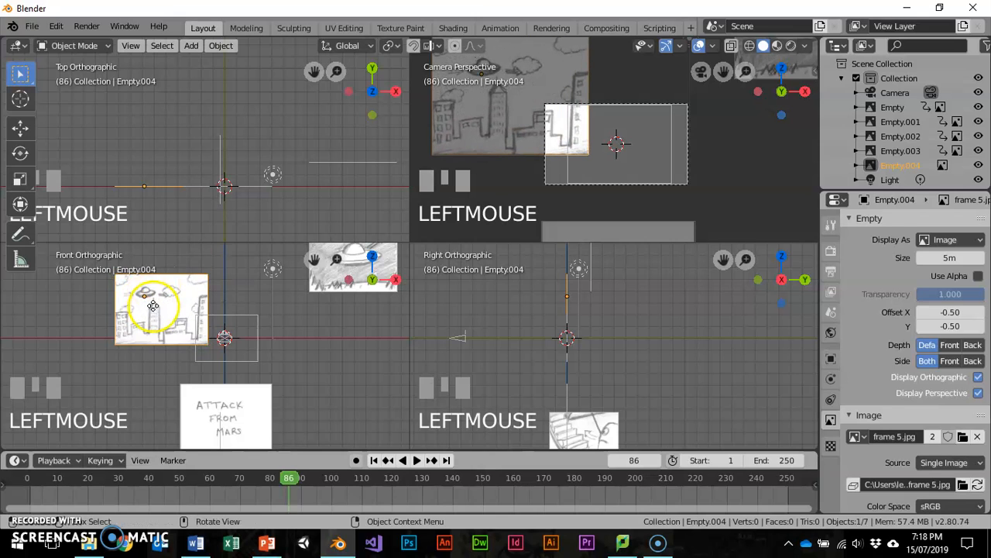
left_click(161, 310)
Move the frame 5 image back along the global Y axis, behind the frame 4 image
key("g")
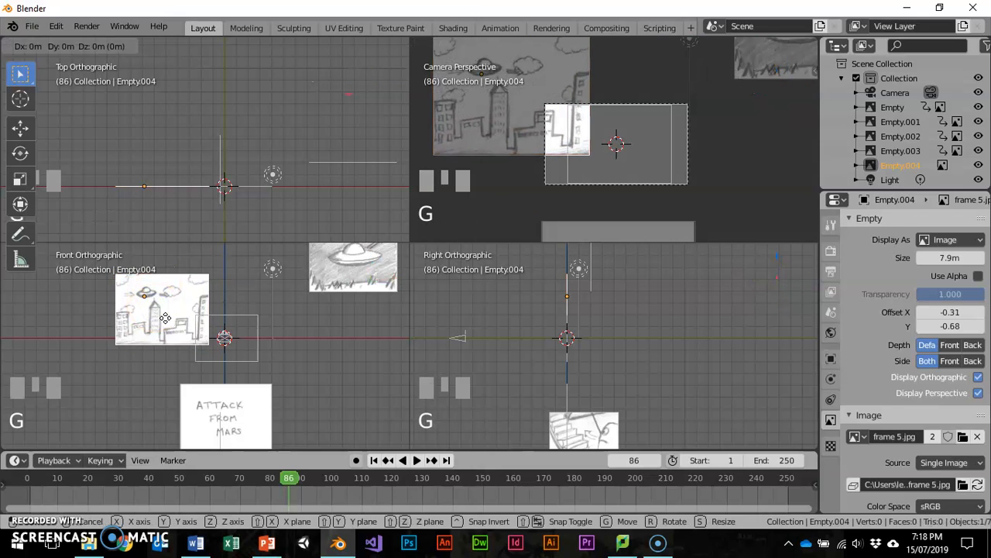
key("y")
key("4")
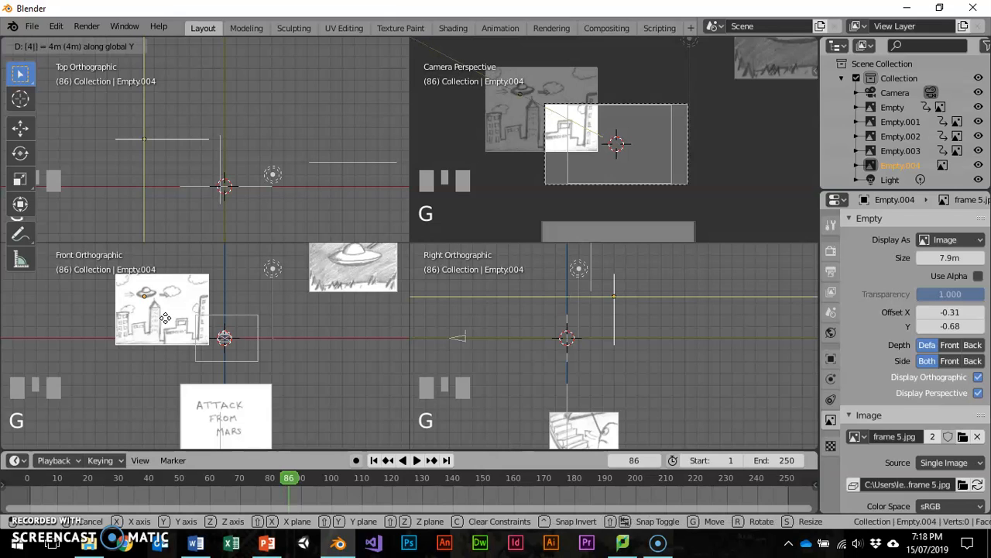
key("Return")
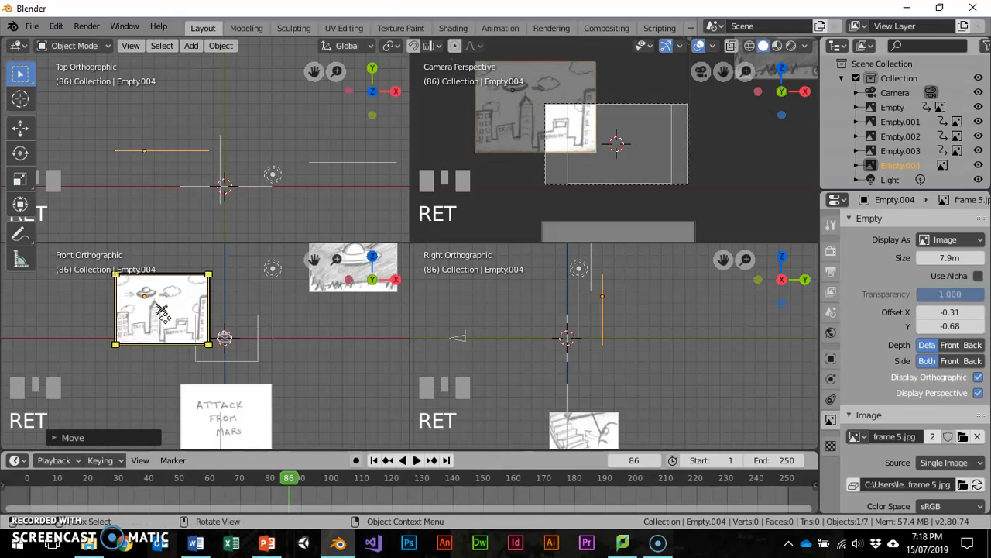
Centre the frame 5 image in the camera frame and reduce its size to about 7.1 m so it fits the frame's height
left_click(169, 327)
key("g")
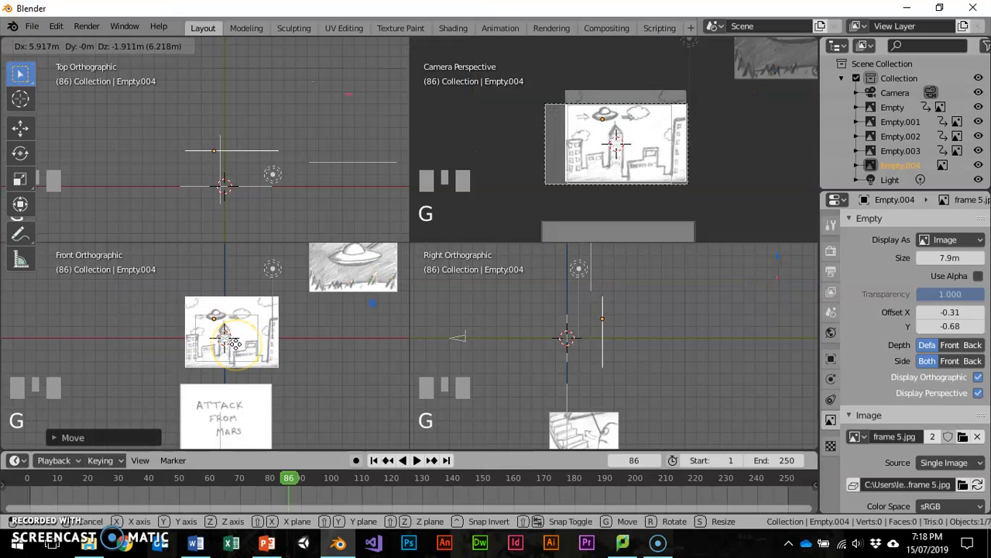
left_click(234, 343)
left_click(519, 172)
left_click(620, 142)
key("g")
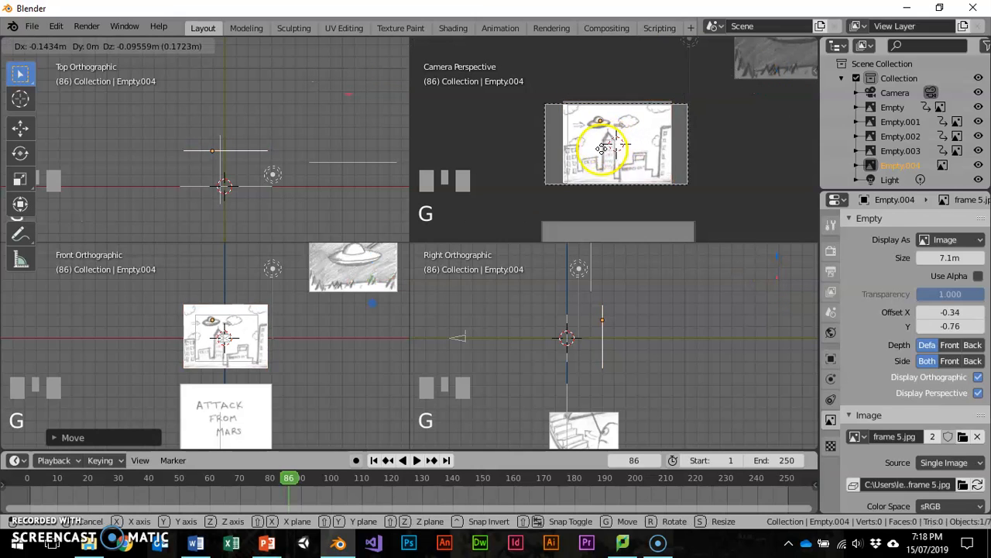
left_click(610, 144)
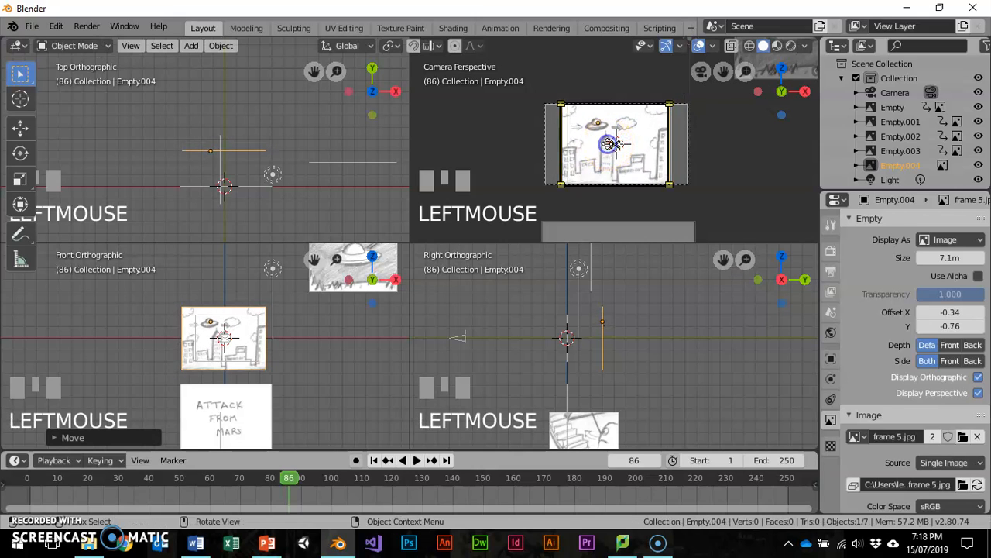
Keyframe the frame 5 image's location at frame 86 and again at frame 100, holding the same position
key("i")
left_click(613, 144)
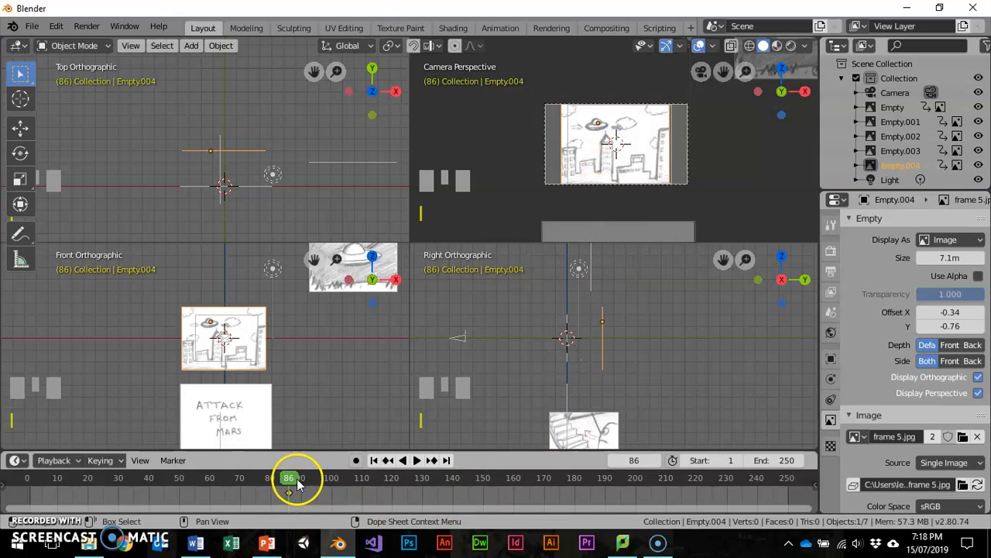
left_click(331, 480)
left_click(651, 144)
key("i")
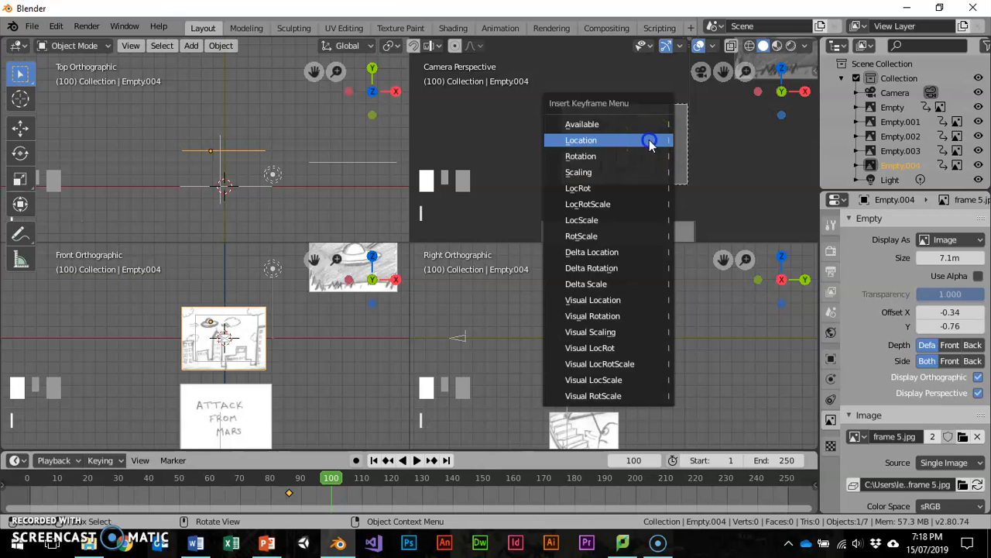
left_click(650, 142)
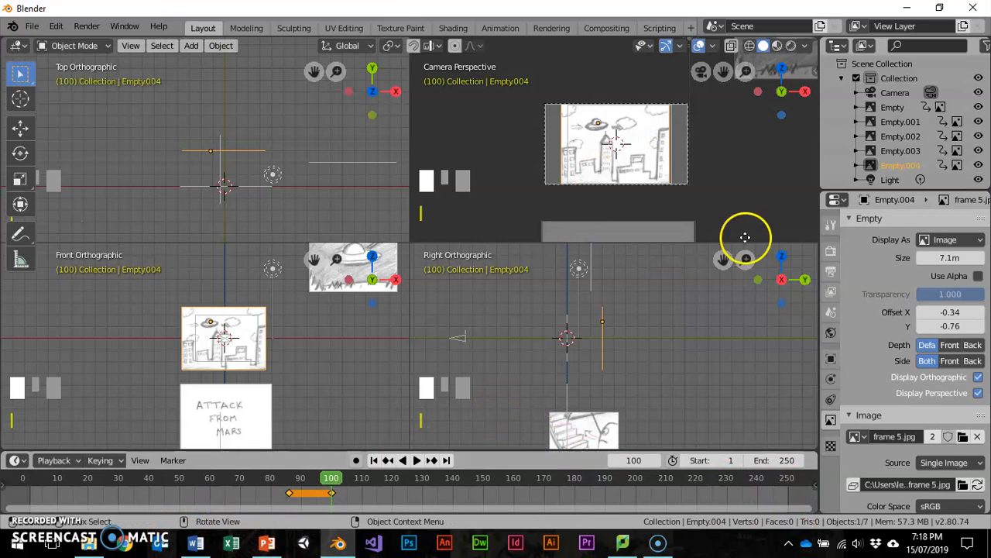
Set the animation's end frame to 100
left_click(777, 461)
type("100")
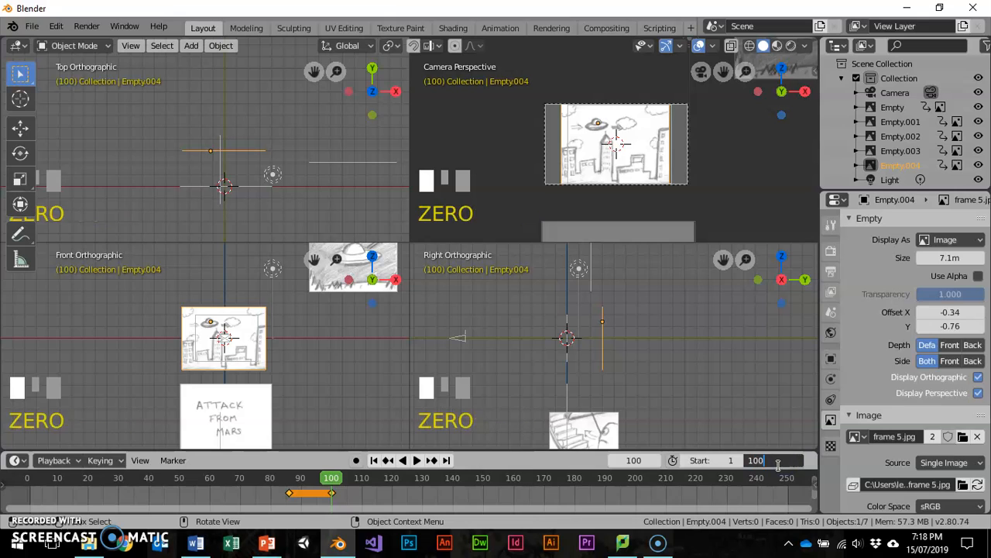
key("Return")
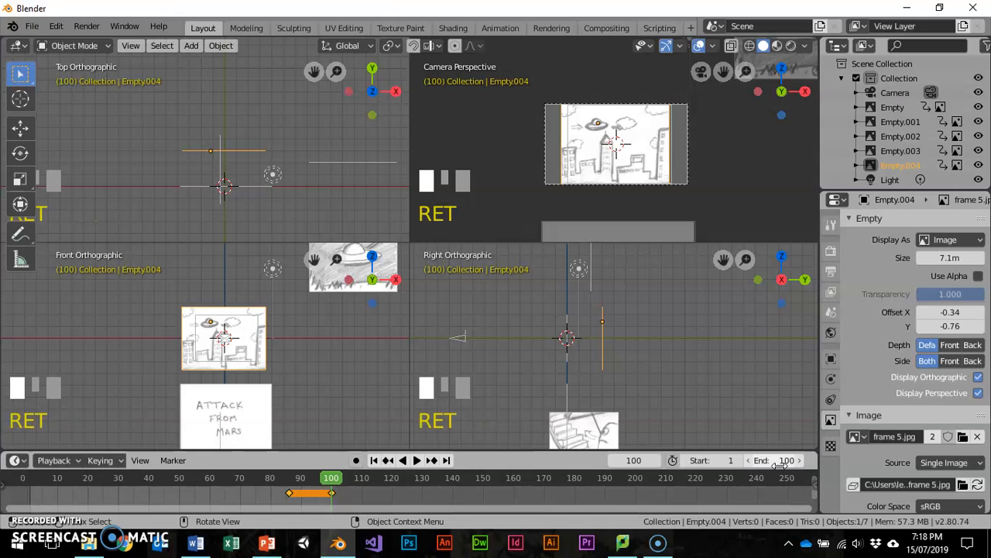
Play back the animatic to check the transitions, stop it, and return to the first frame
left_click(416, 460)
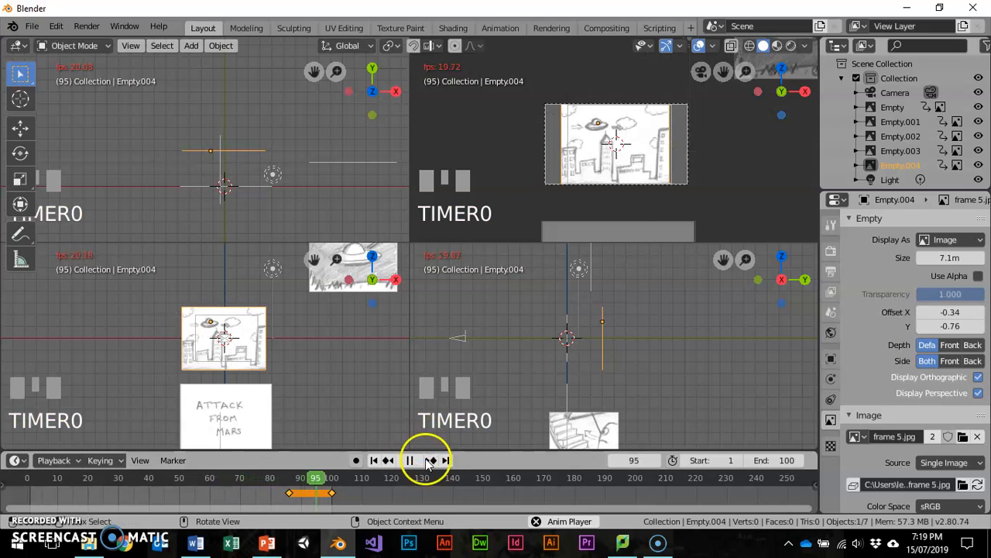
left_click(409, 460)
left_click(373, 460)
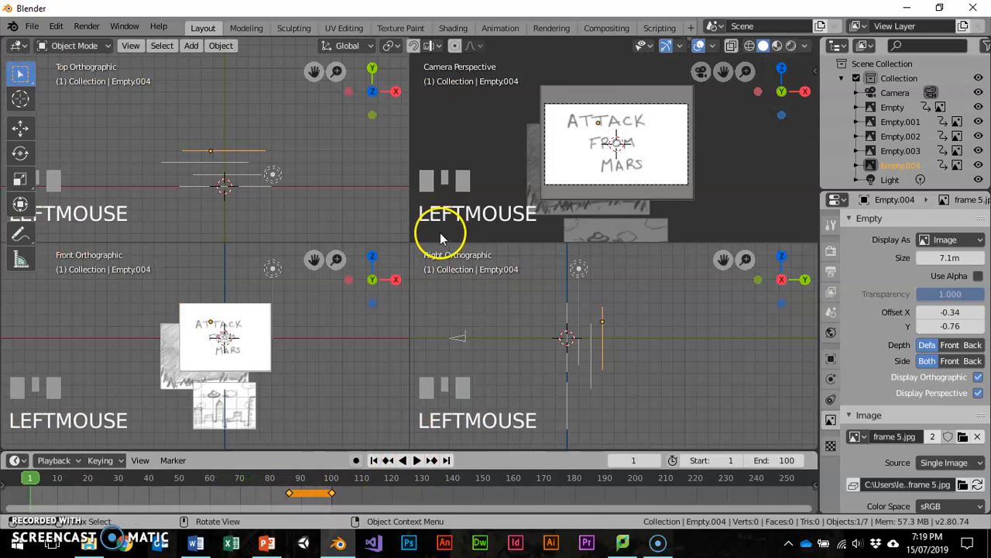